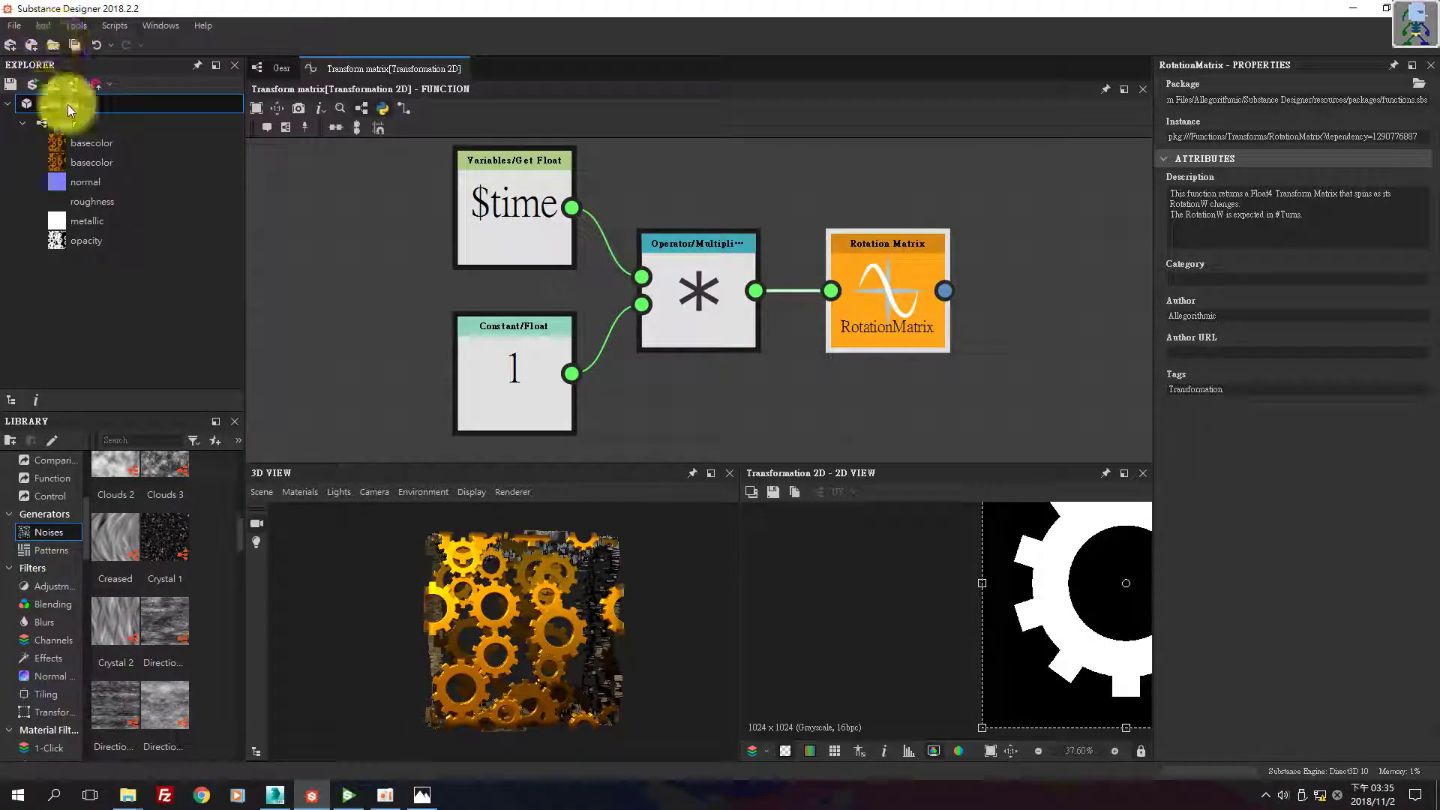
Select the Gear graph in Explorer and open its context menu to reach Export outputs as bitmaps.
{"action": "left_click_drag", "start_coordinate": [63, 123], "coordinate": [130, 159]}
{"action": "right_click", "coordinate": [86, 141]}
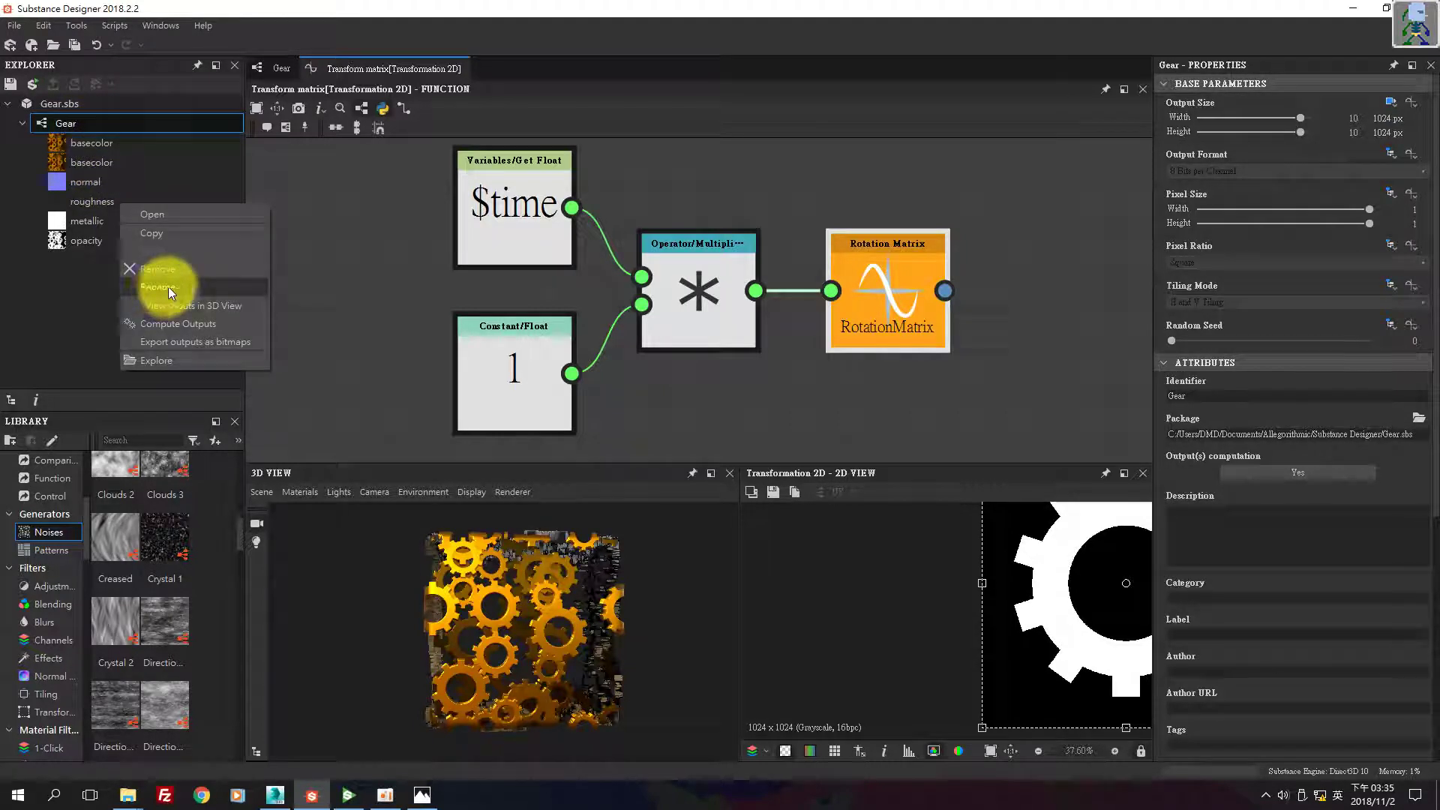
{"action": "left_click", "coordinate": [587, 21]}
{"action": "left_click", "coordinate": [60, 104]}
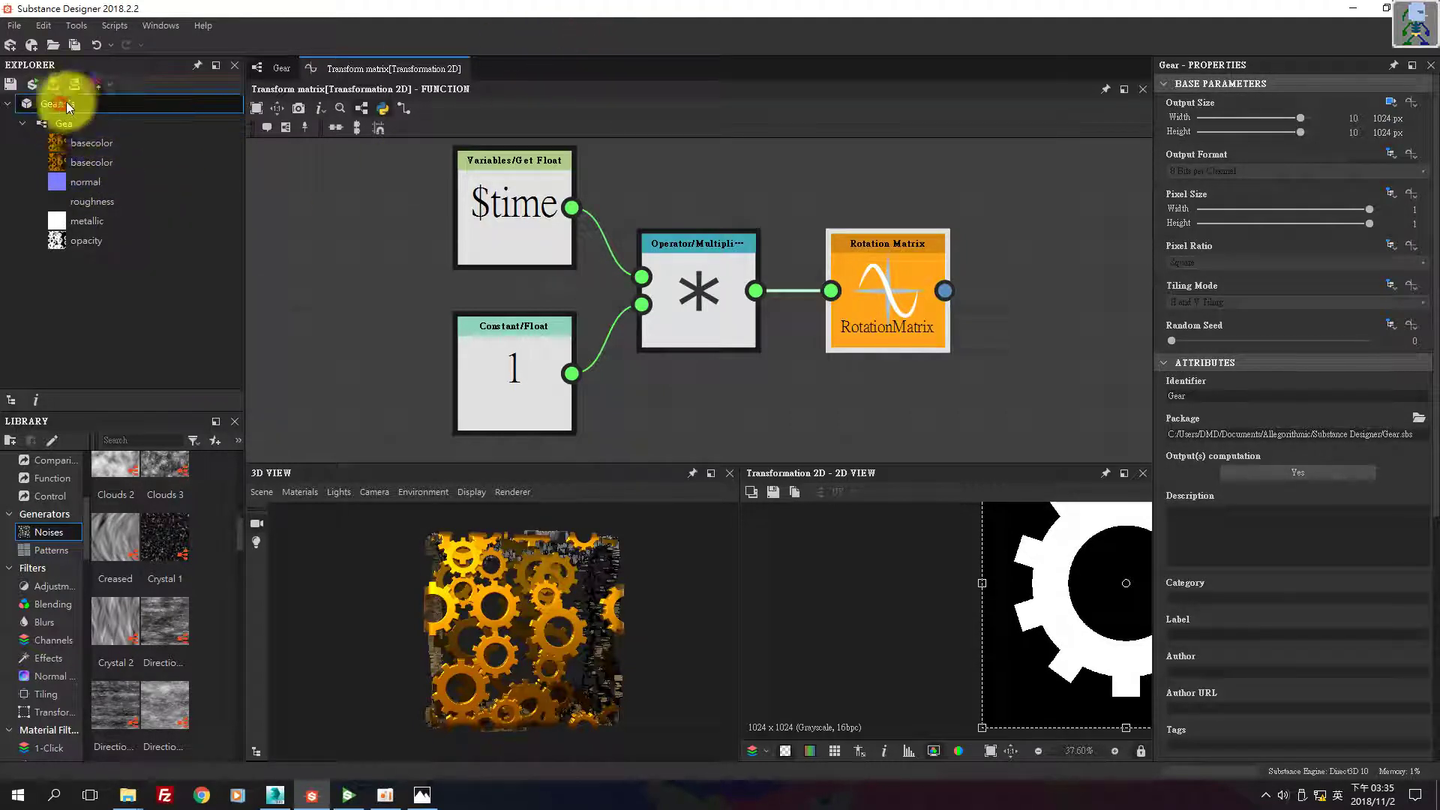
{"action": "left_click", "coordinate": [60, 103]}
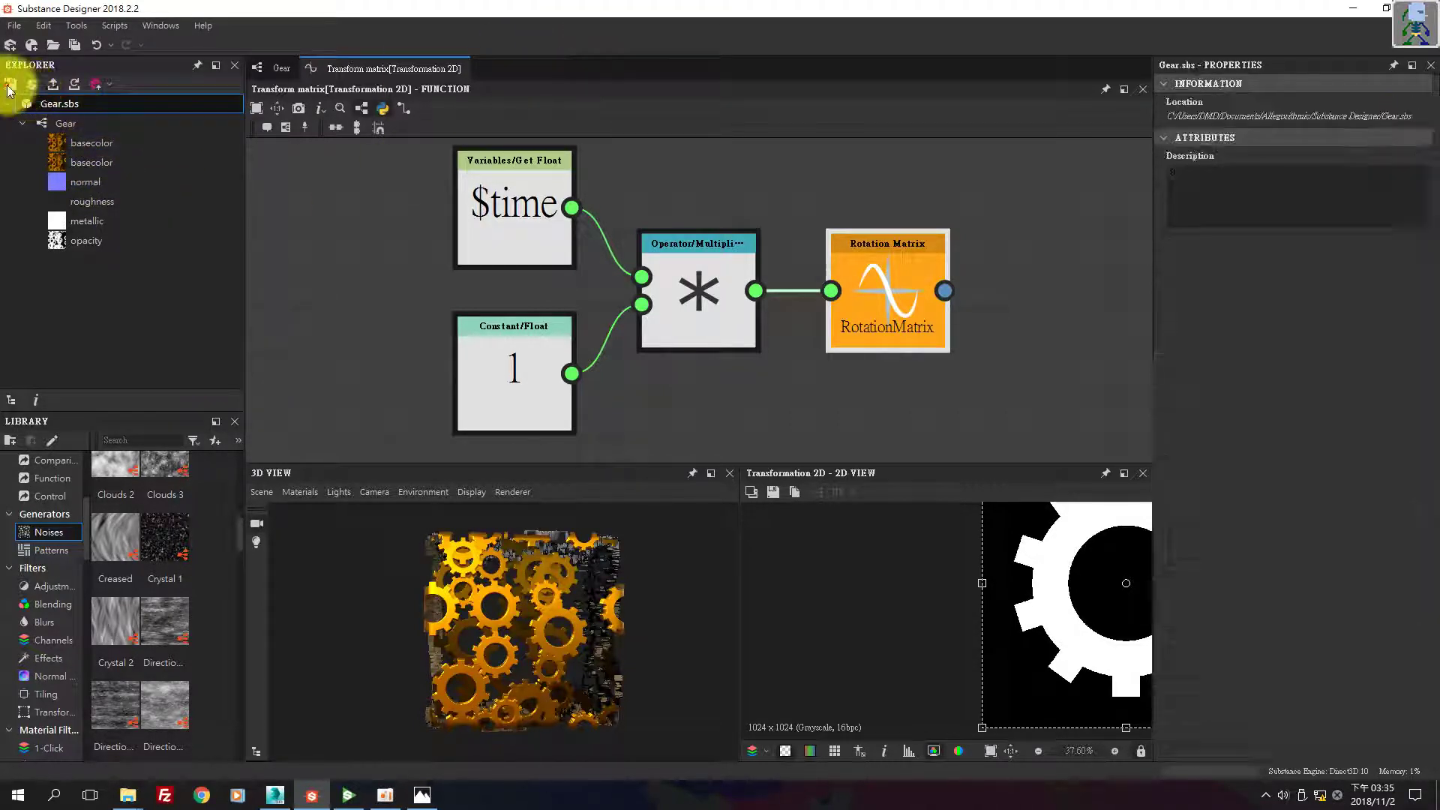
{"action": "left_click", "coordinate": [81, 122]}
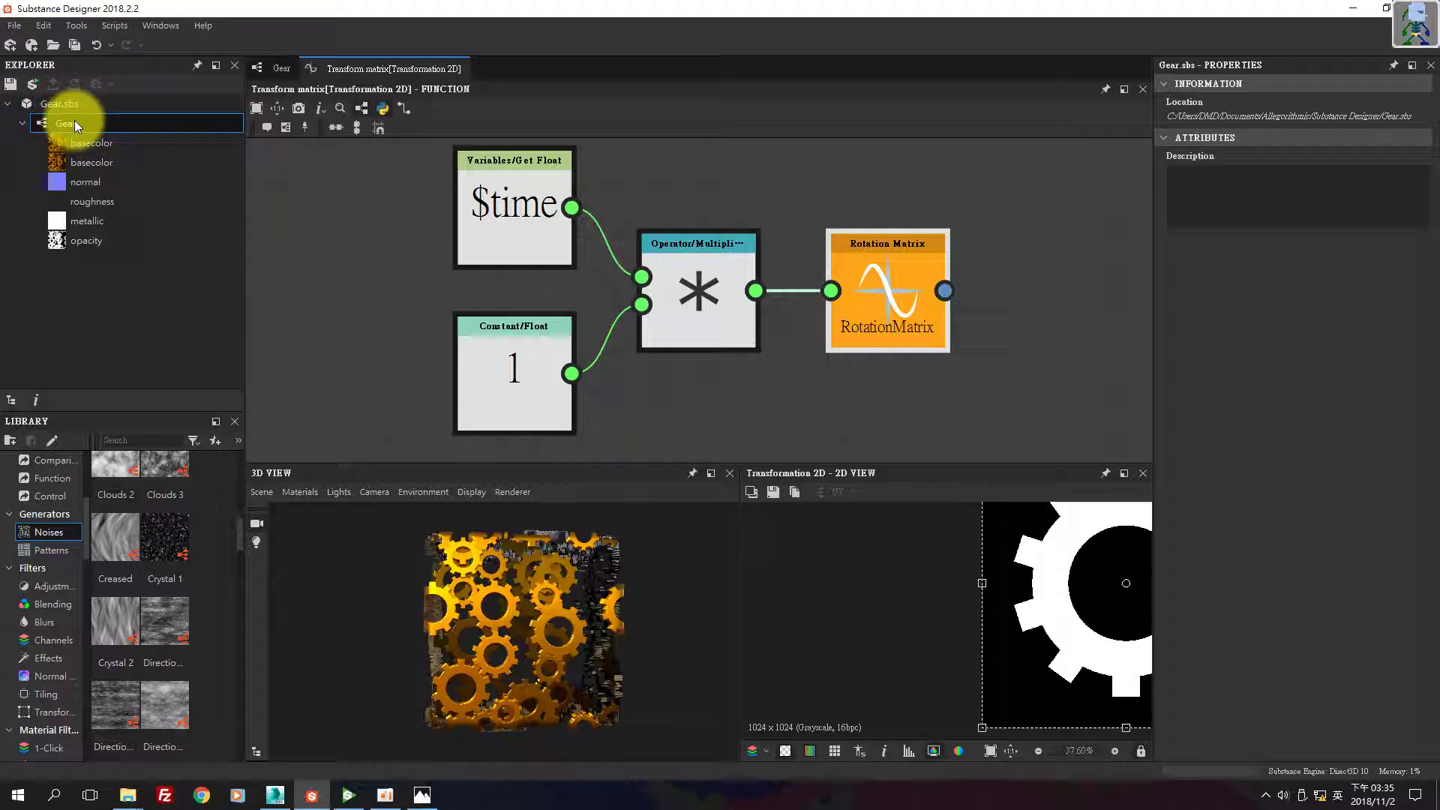
{"action": "right_click", "coordinate": [74, 122]}
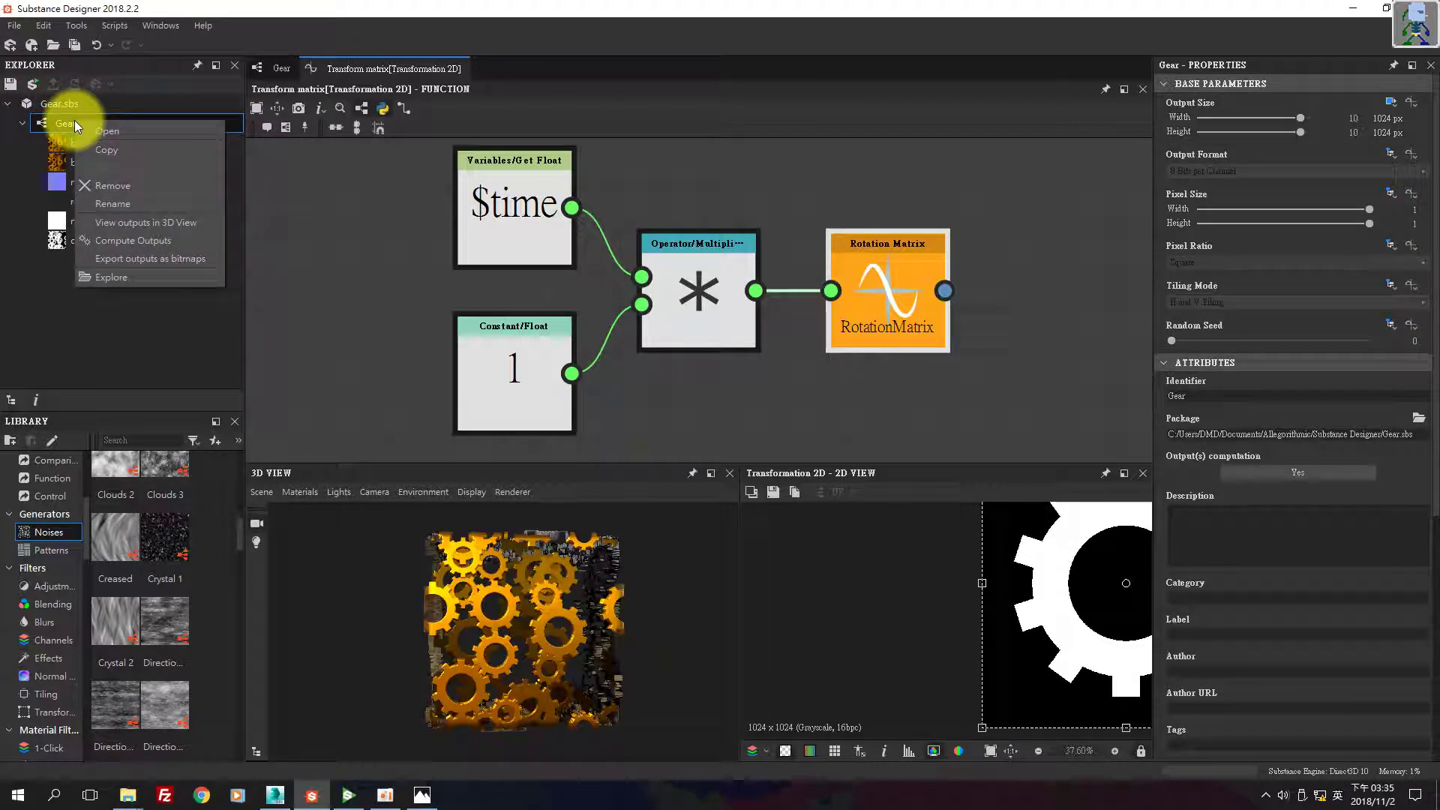
{"action": "left_click", "coordinate": [57, 102]}
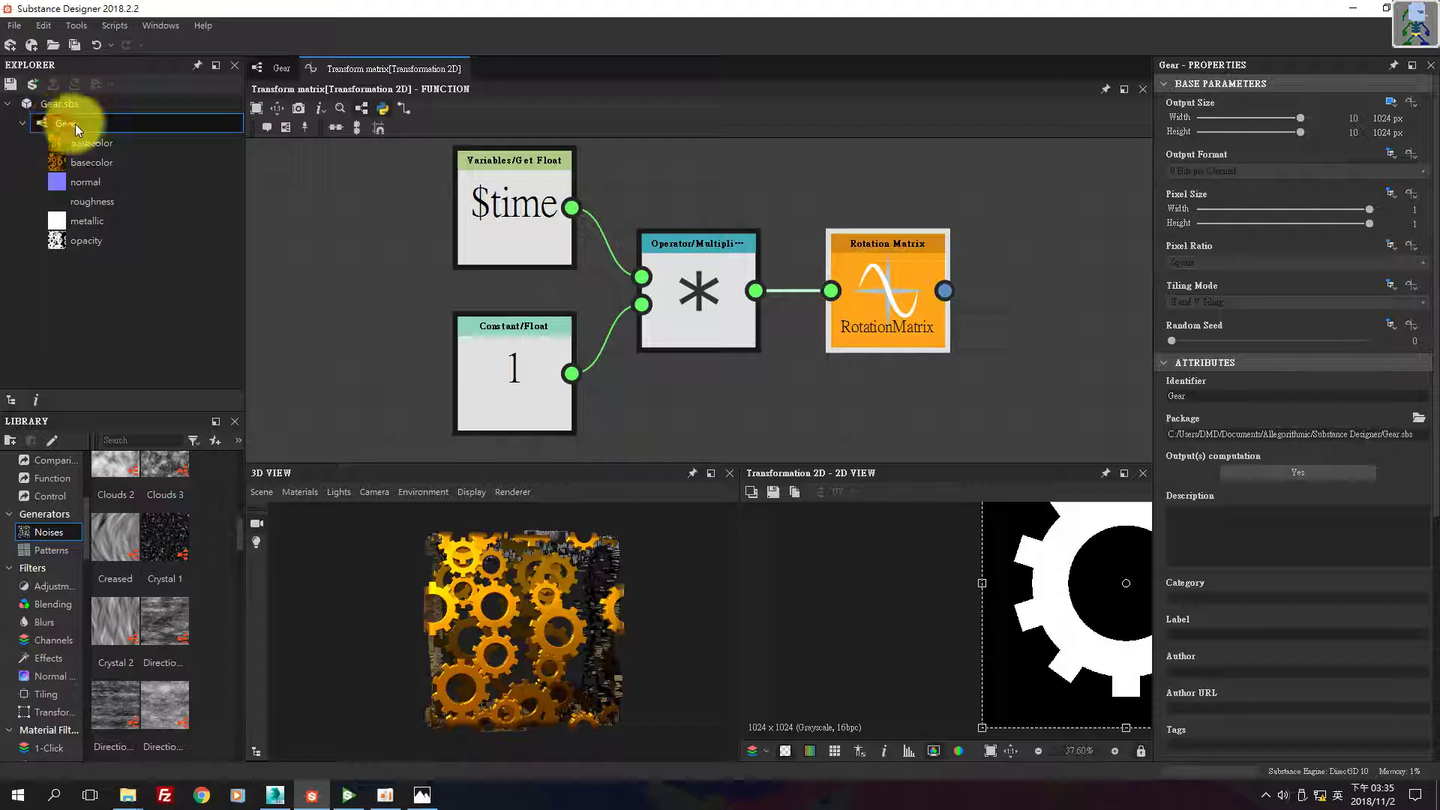
{"action": "right_click", "coordinate": [75, 123]}
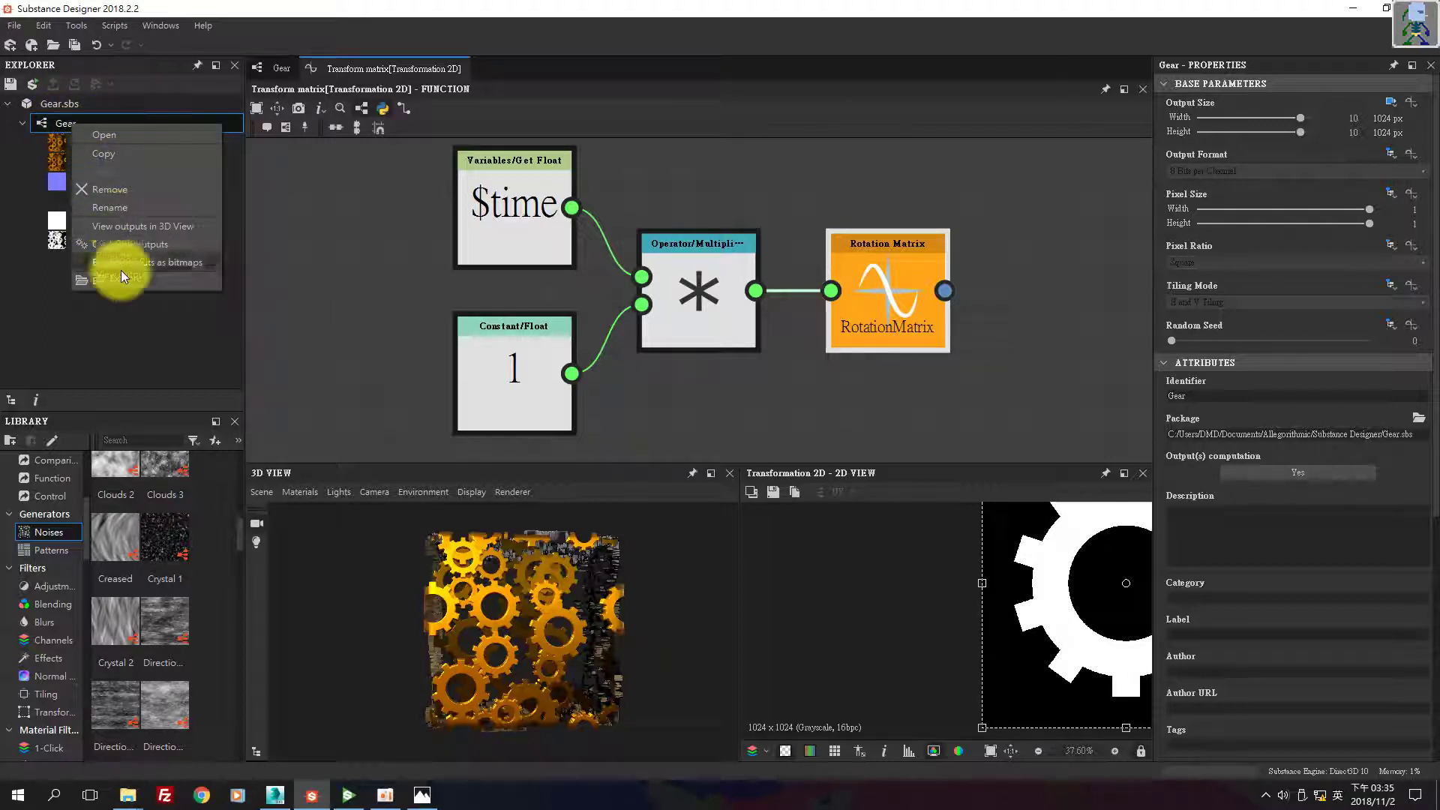
Start the bitmap export and set its destination to a new Desktop folder named 543.
{"action": "left_click", "coordinate": [162, 262]}
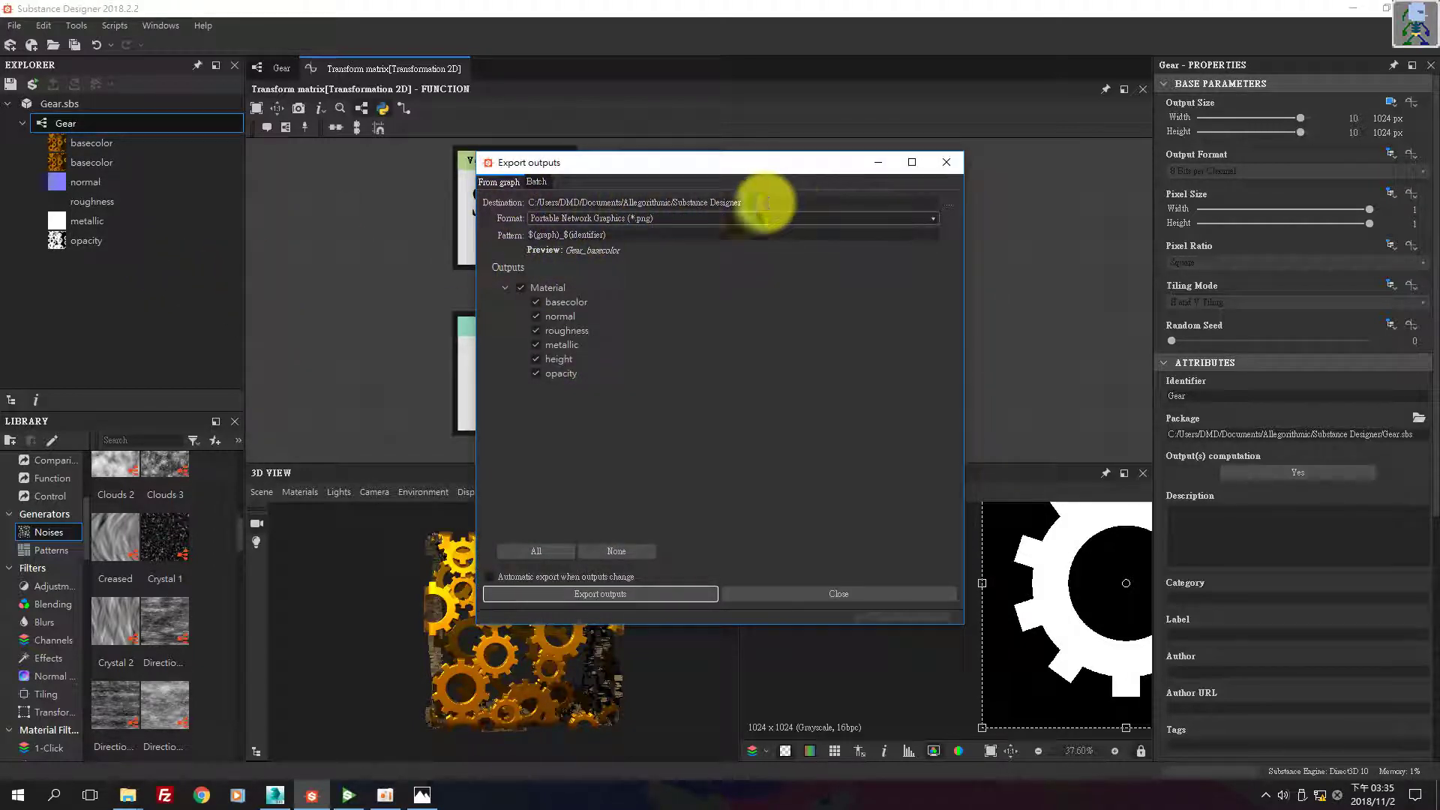
{"action": "left_click", "coordinate": [948, 203]}
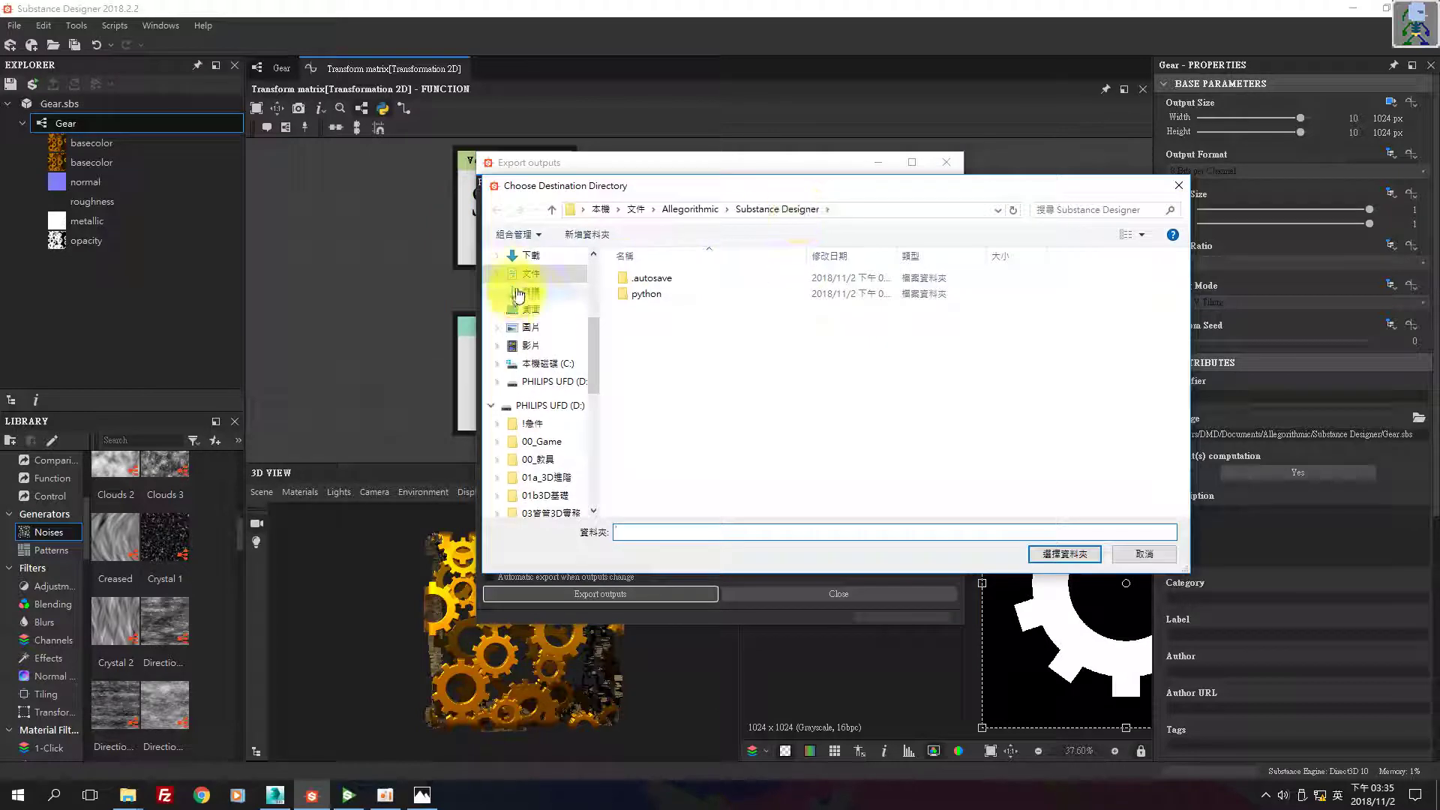
{"action": "left_click", "coordinate": [531, 309]}
{"action": "left_click", "coordinate": [596, 231]}
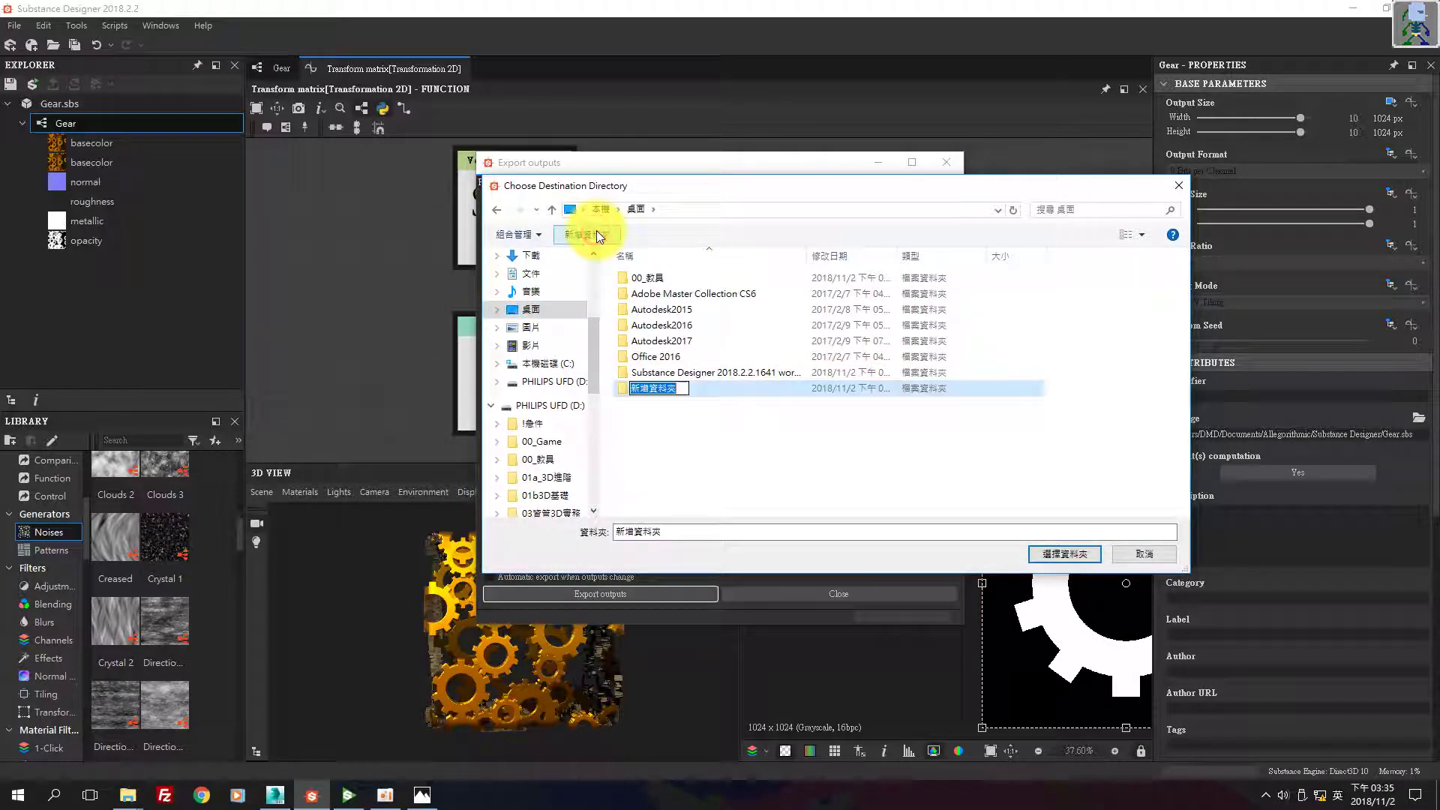
{"action": "type", "text": "543"}
{"action": "key", "text": "Return"}
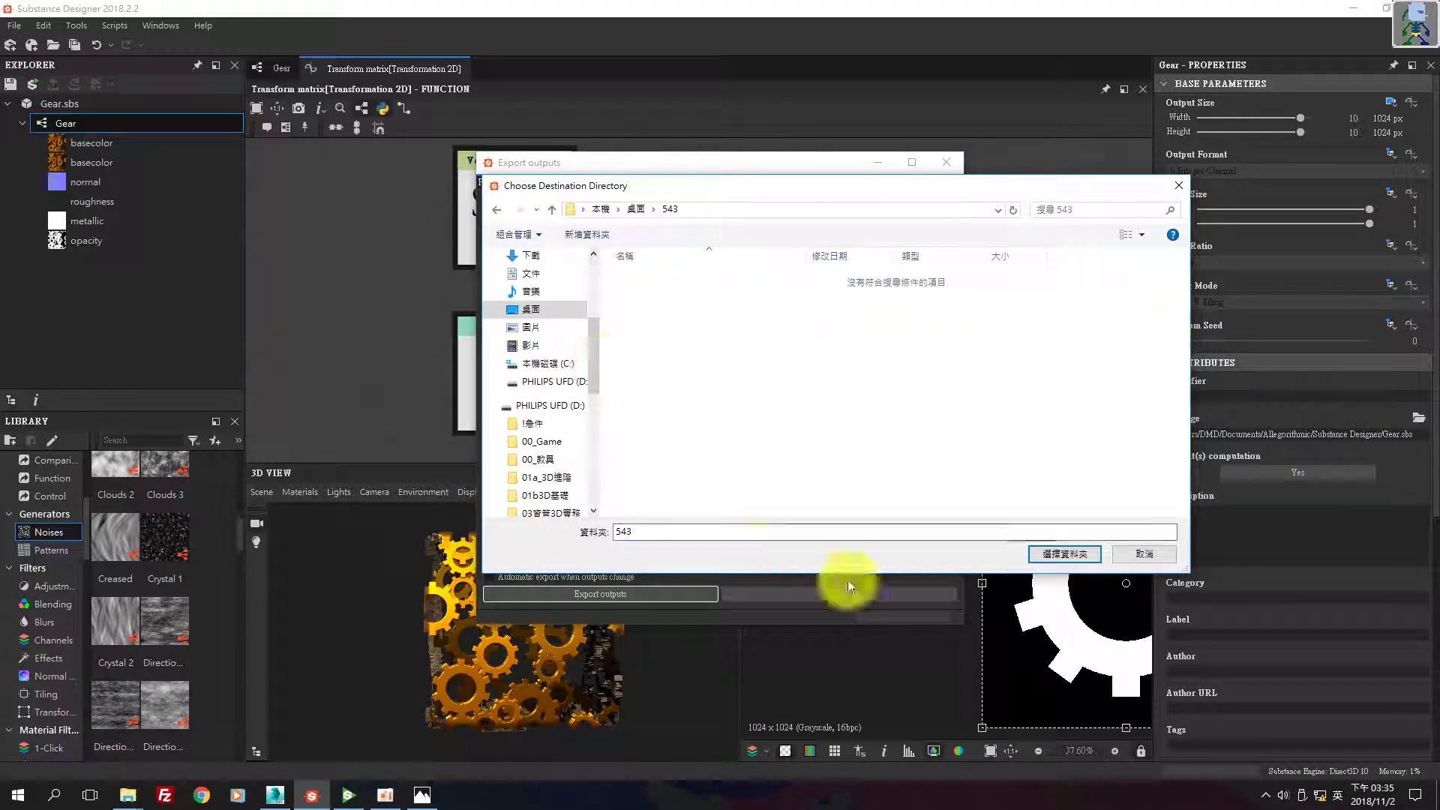
{"action": "left_click", "coordinate": [1064, 553]}
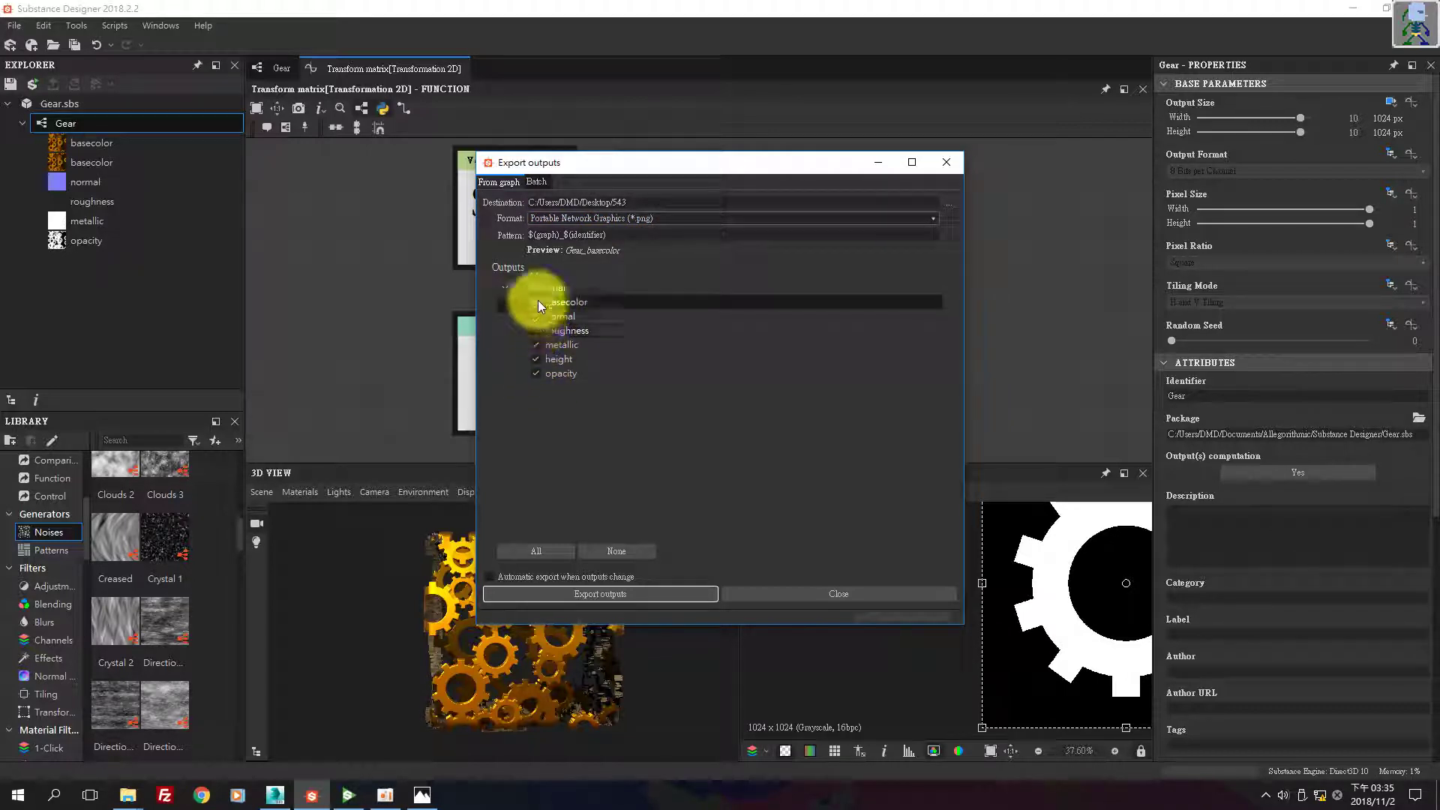
Export all the checked Gear outputs as PNGs and close the export dialog.
{"action": "left_click", "coordinate": [611, 592]}
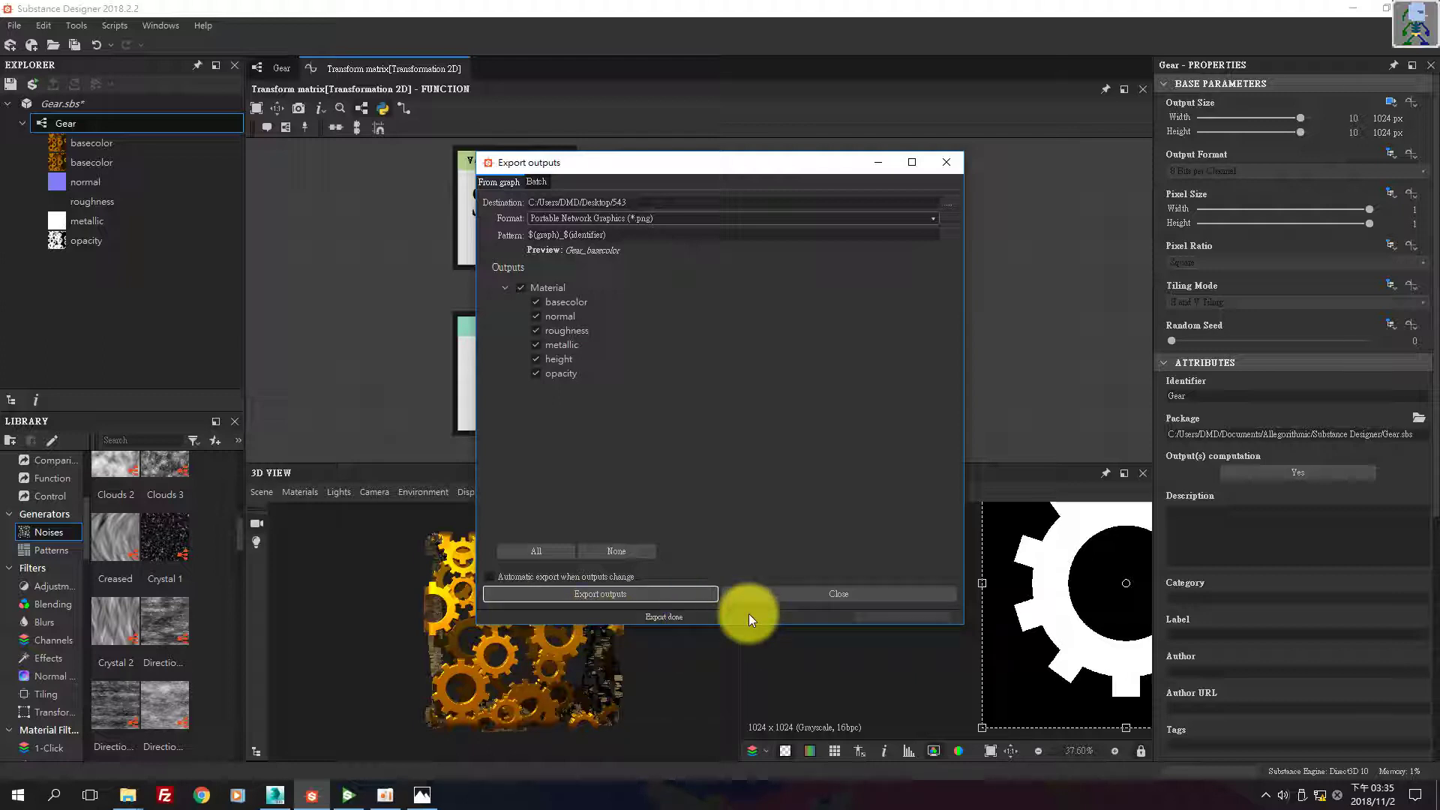
{"action": "left_click", "coordinate": [903, 596]}
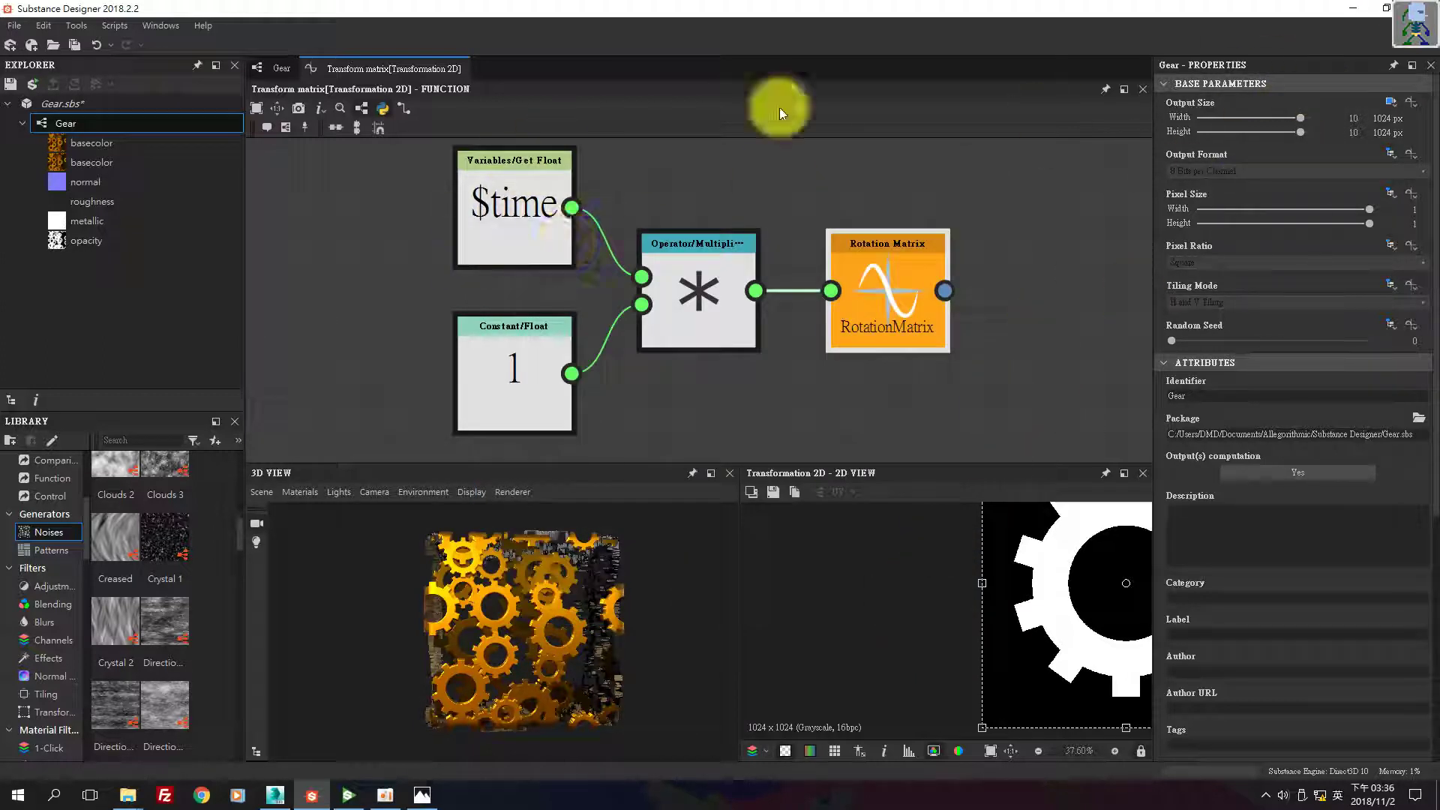
{"action": "left_click", "coordinate": [1349, 13]}
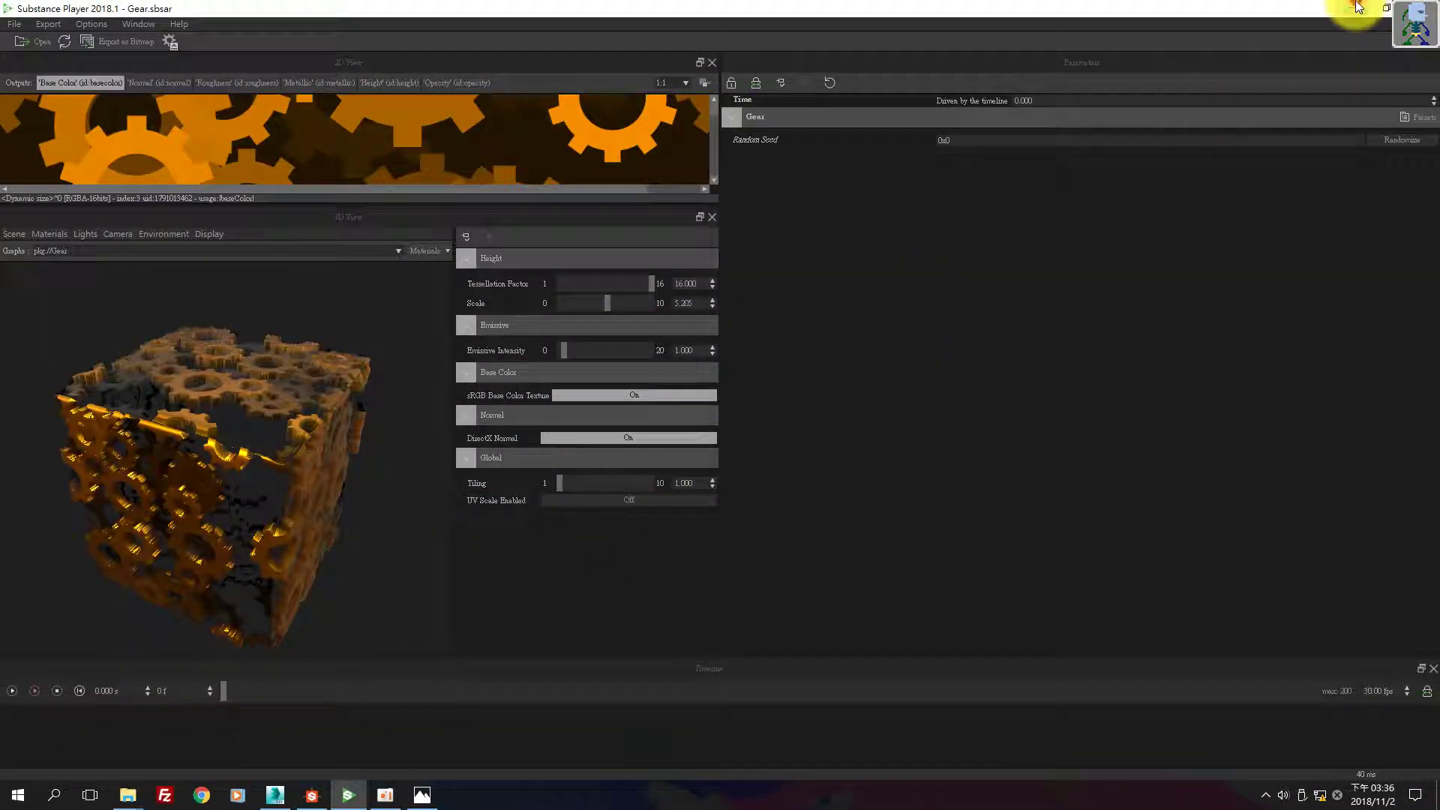
Minimize the open windows and open the 543 folder on the Desktop.
{"action": "left_click", "coordinate": [1349, 10]}
{"action": "left_click", "coordinate": [790, 211]}
{"action": "left_click", "coordinate": [817, 35]}
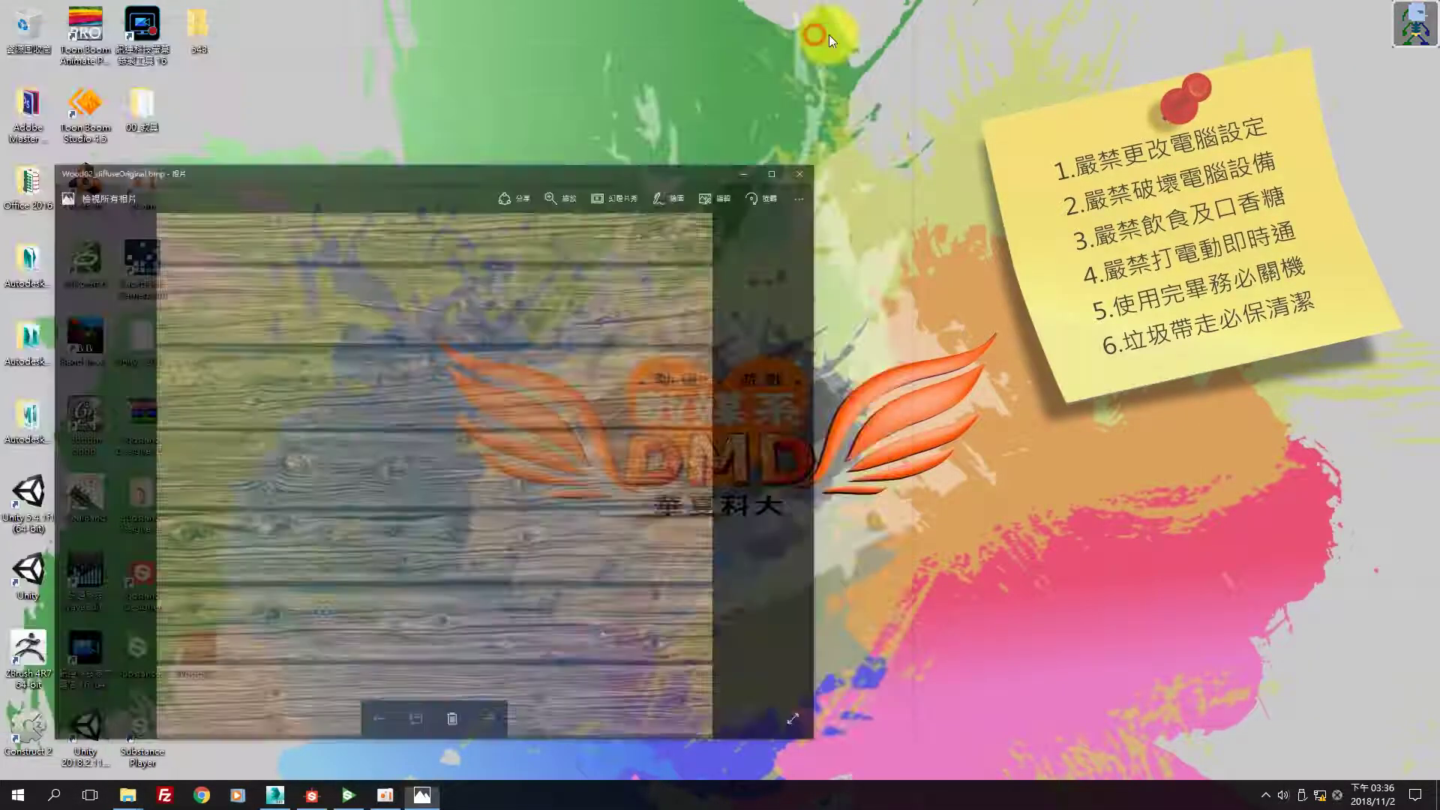
{"action": "double_click", "coordinate": [197, 27]}
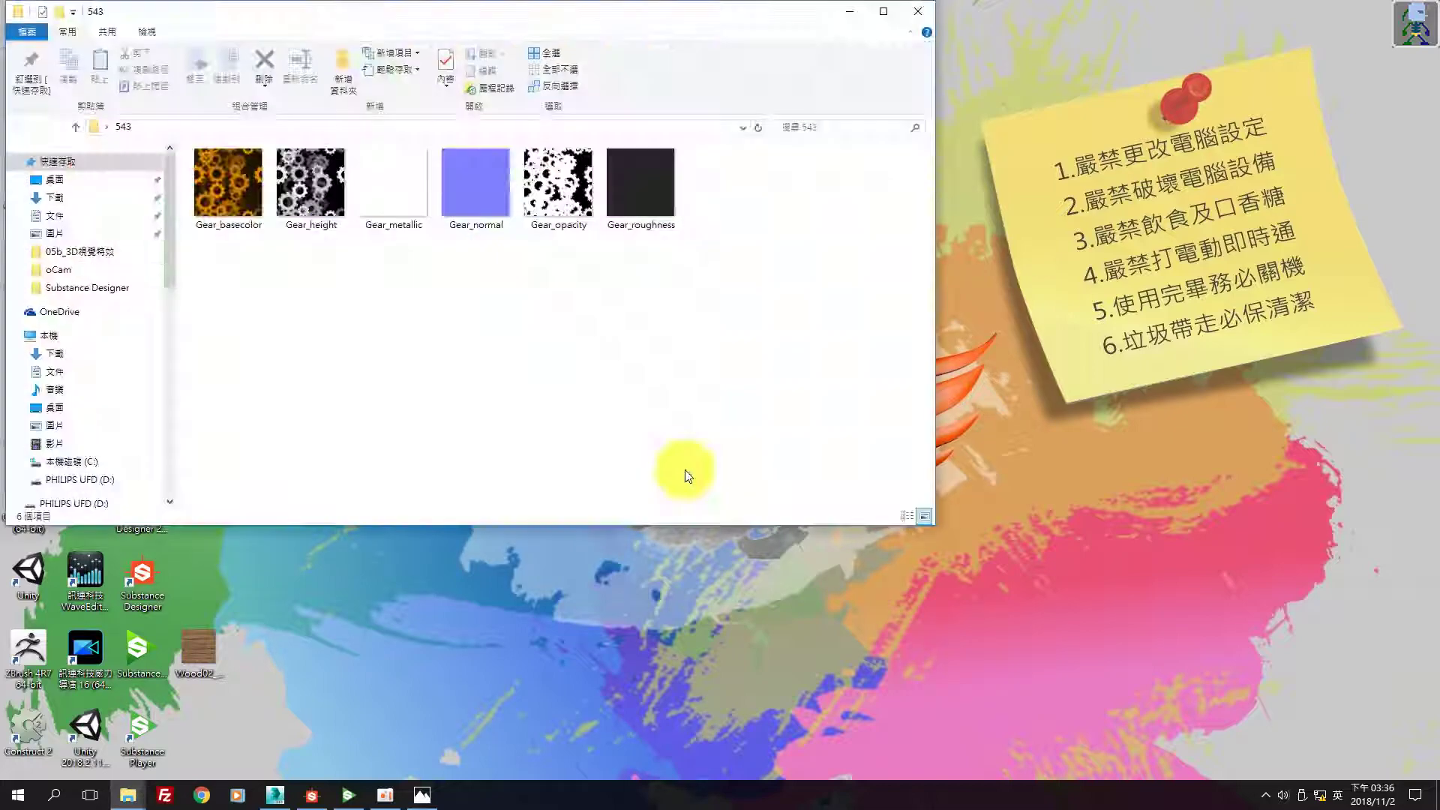
Preview the exported Gear textures in Photos, starting from Gear_basecolor, then select Gear_height.
{"action": "double_click", "coordinate": [240, 188]}
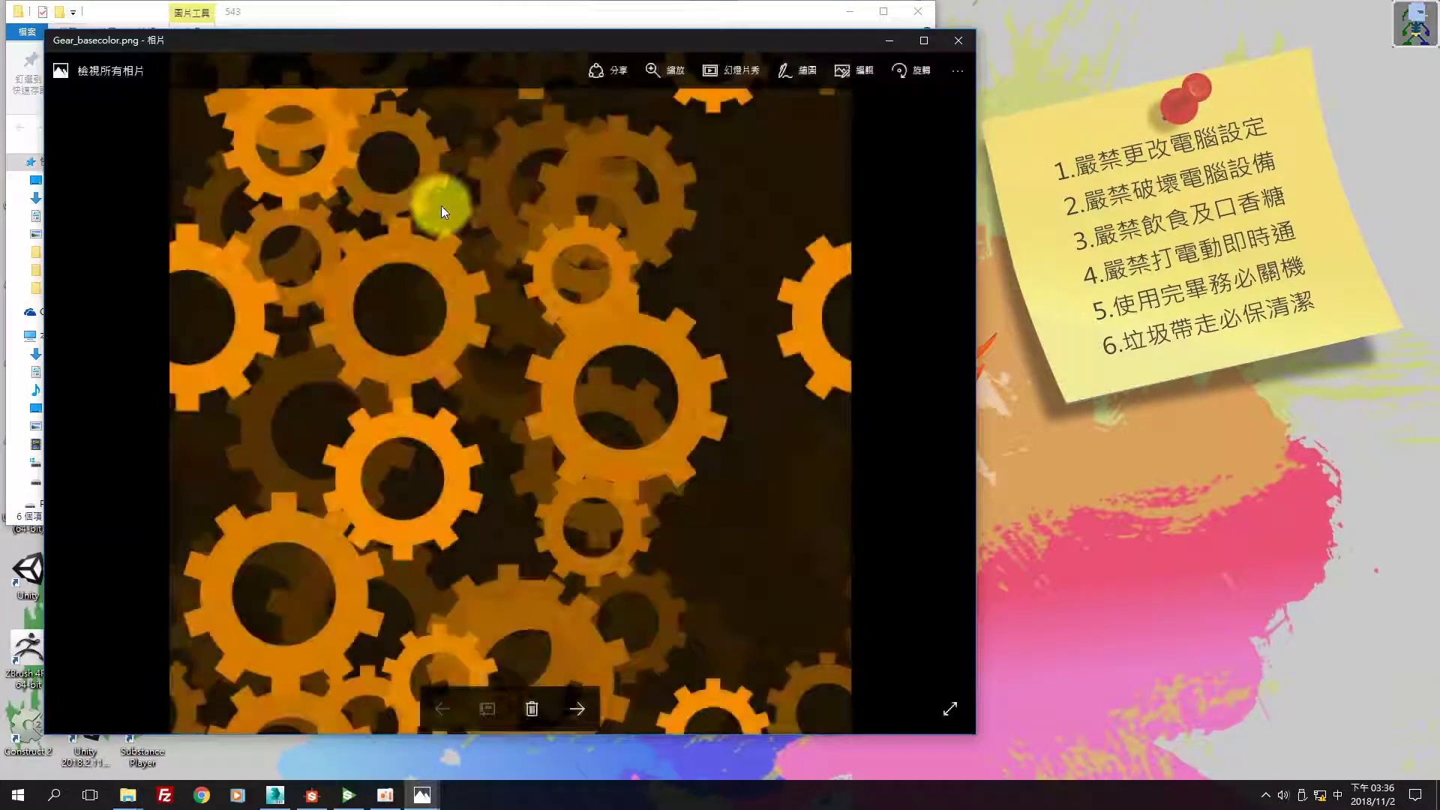
{"action": "key", "text": "Right"}
{"action": "key", "text": "Right"}
{"action": "key", "text": "Right"}
{"action": "key", "text": "Right"}
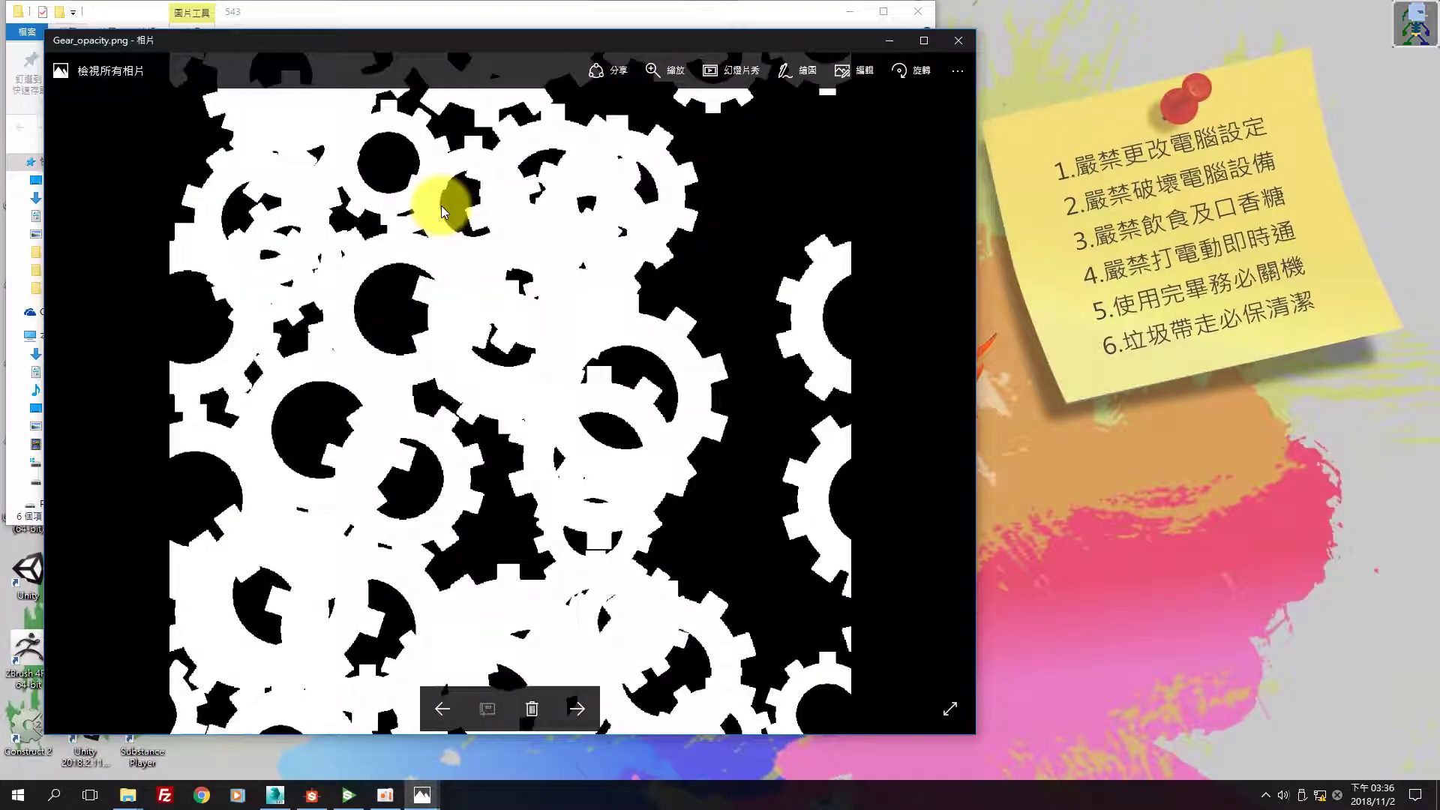
{"action": "key", "text": "Right"}
{"action": "left_click", "coordinate": [959, 41]}
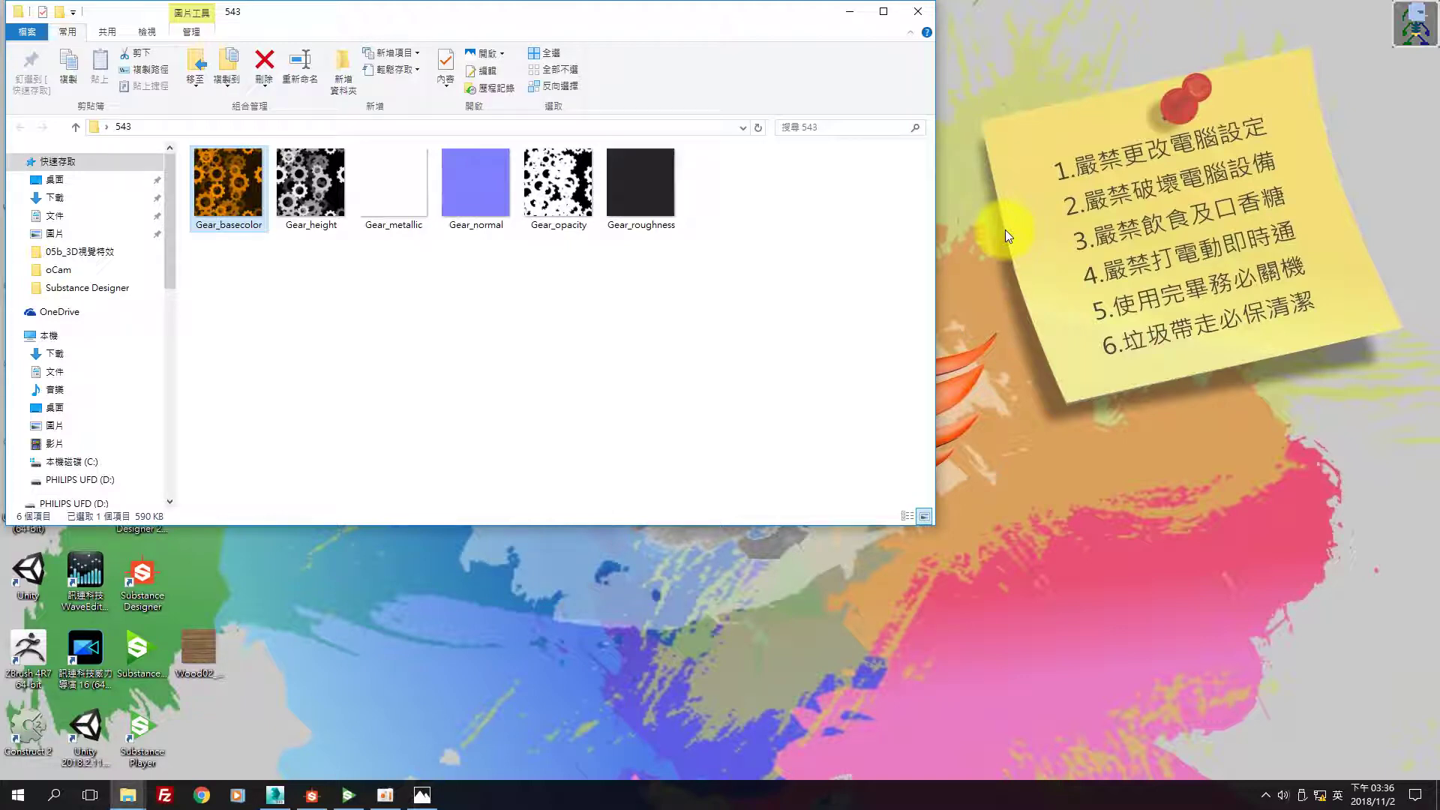
{"action": "left_click", "coordinate": [299, 217]}
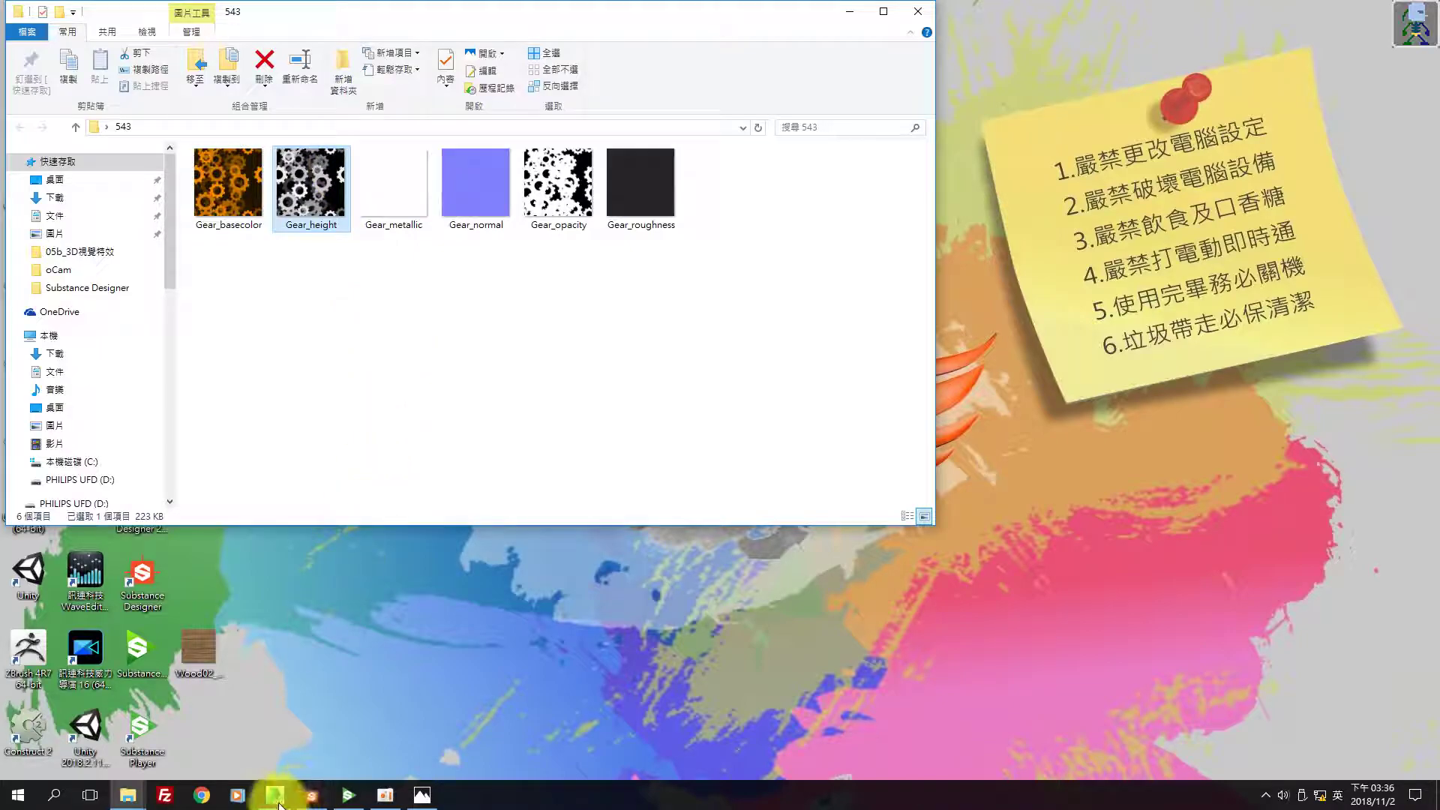
Use the taskbar to bring Substance Designer back to the front.
{"action": "left_click", "coordinate": [276, 797]}
{"action": "left_click", "coordinate": [276, 796]}
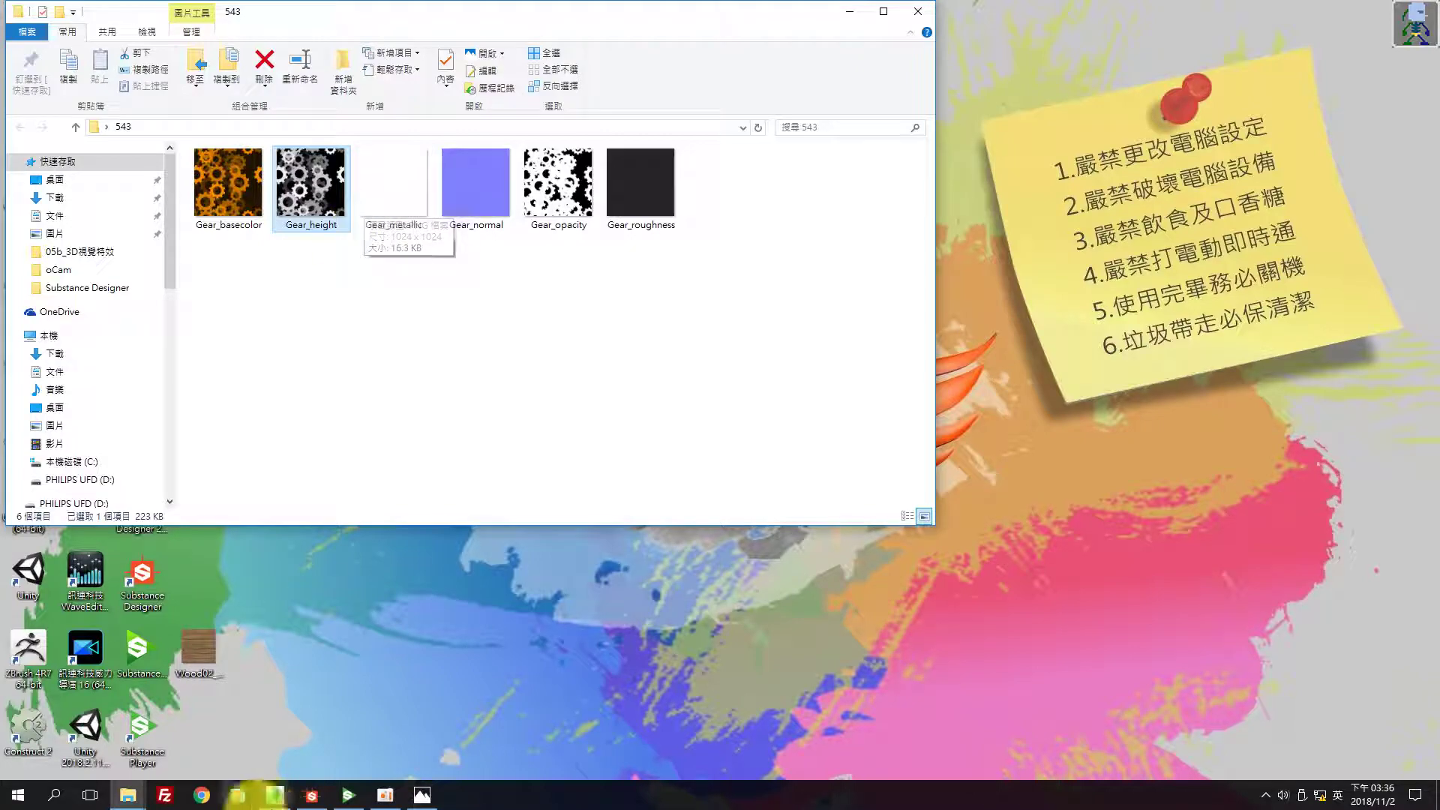
{"action": "mouse_move", "coordinate": [312, 795]}
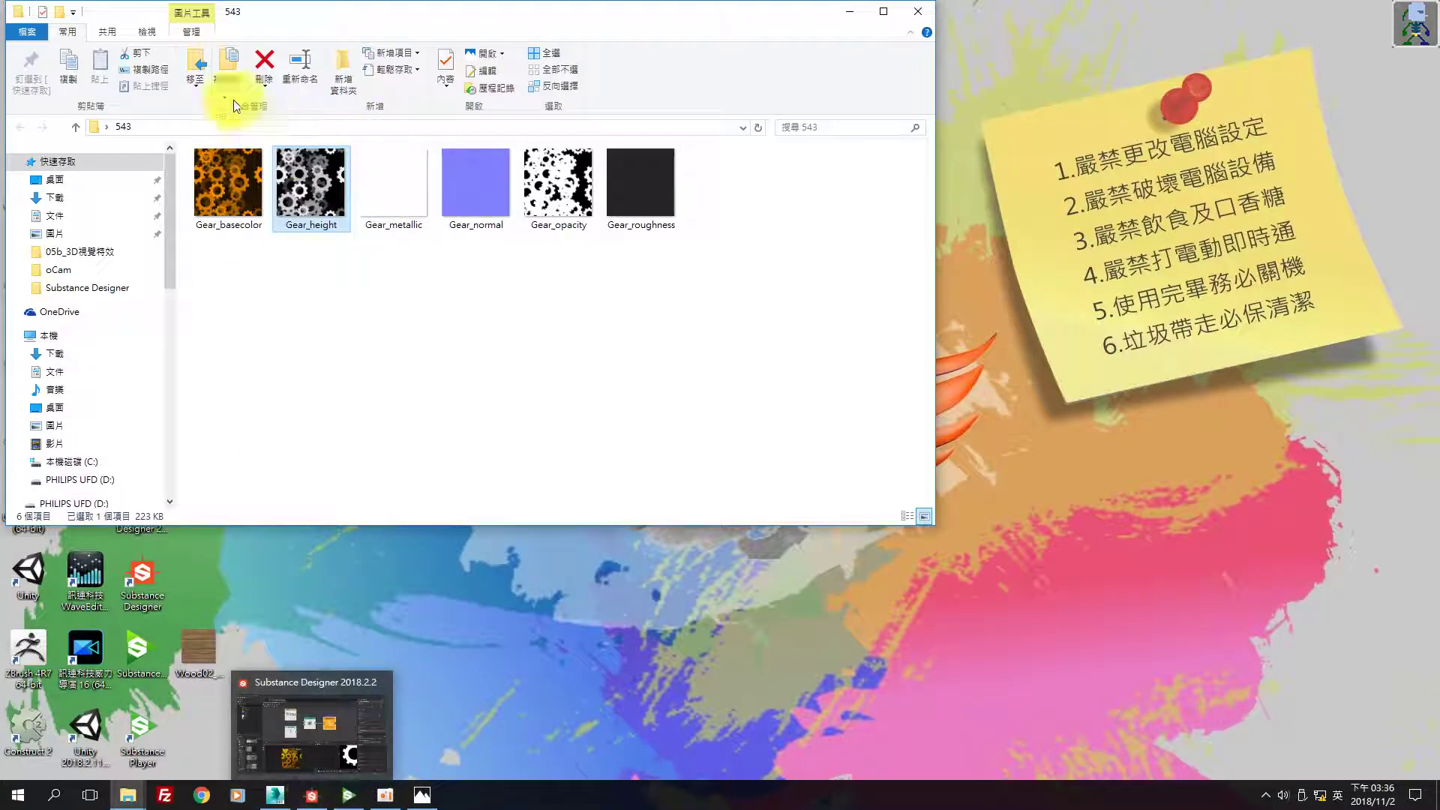
{"action": "left_click", "coordinate": [323, 797]}
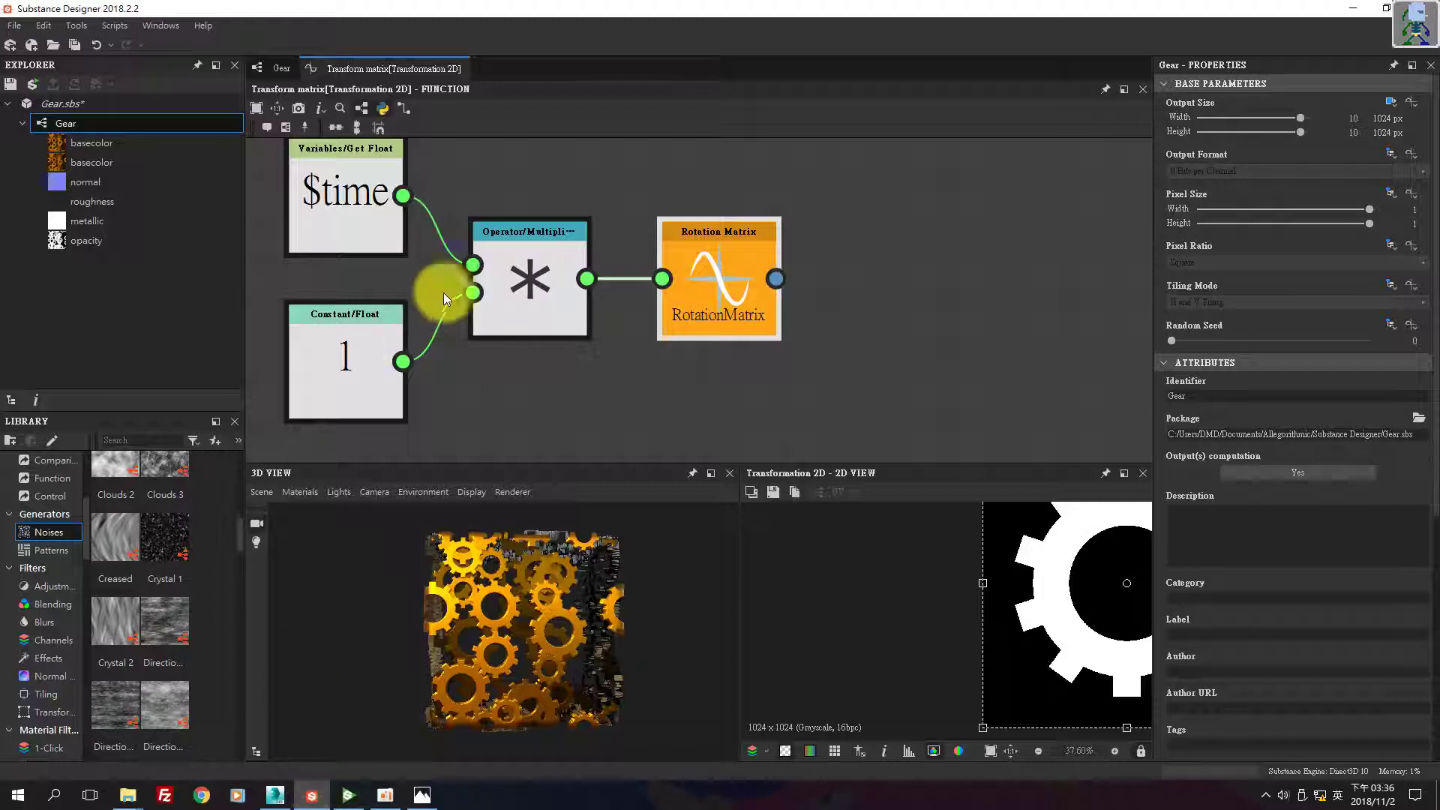
Save the Gear.sbs package with Ctrl+S and begin publishing it as Gear.sbsar.
{"action": "middle_click_drag", "start_coordinate": [418, 326], "coordinate": [622, 326]}
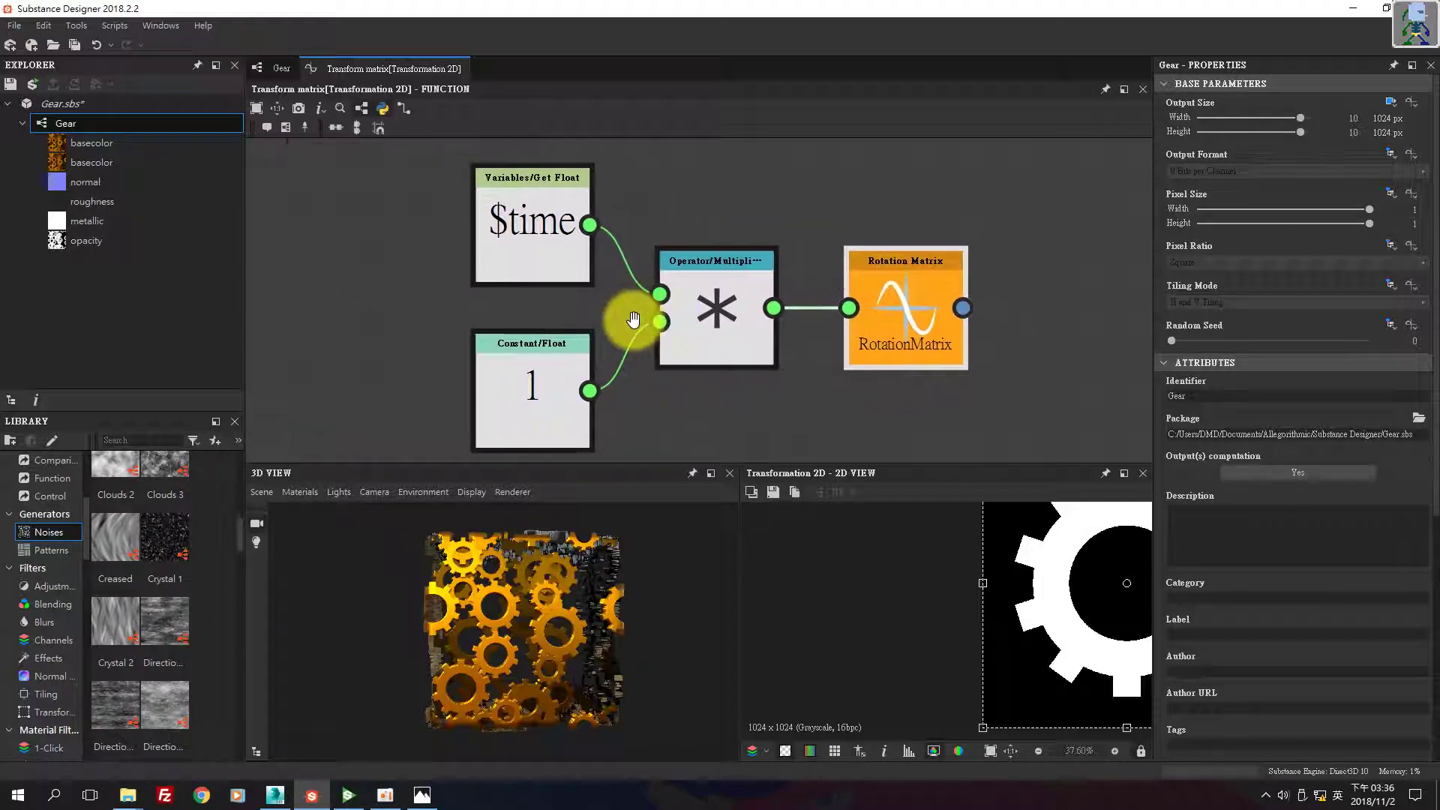
{"action": "left_click", "coordinate": [64, 102]}
{"action": "key", "text": "ctrl+s"}
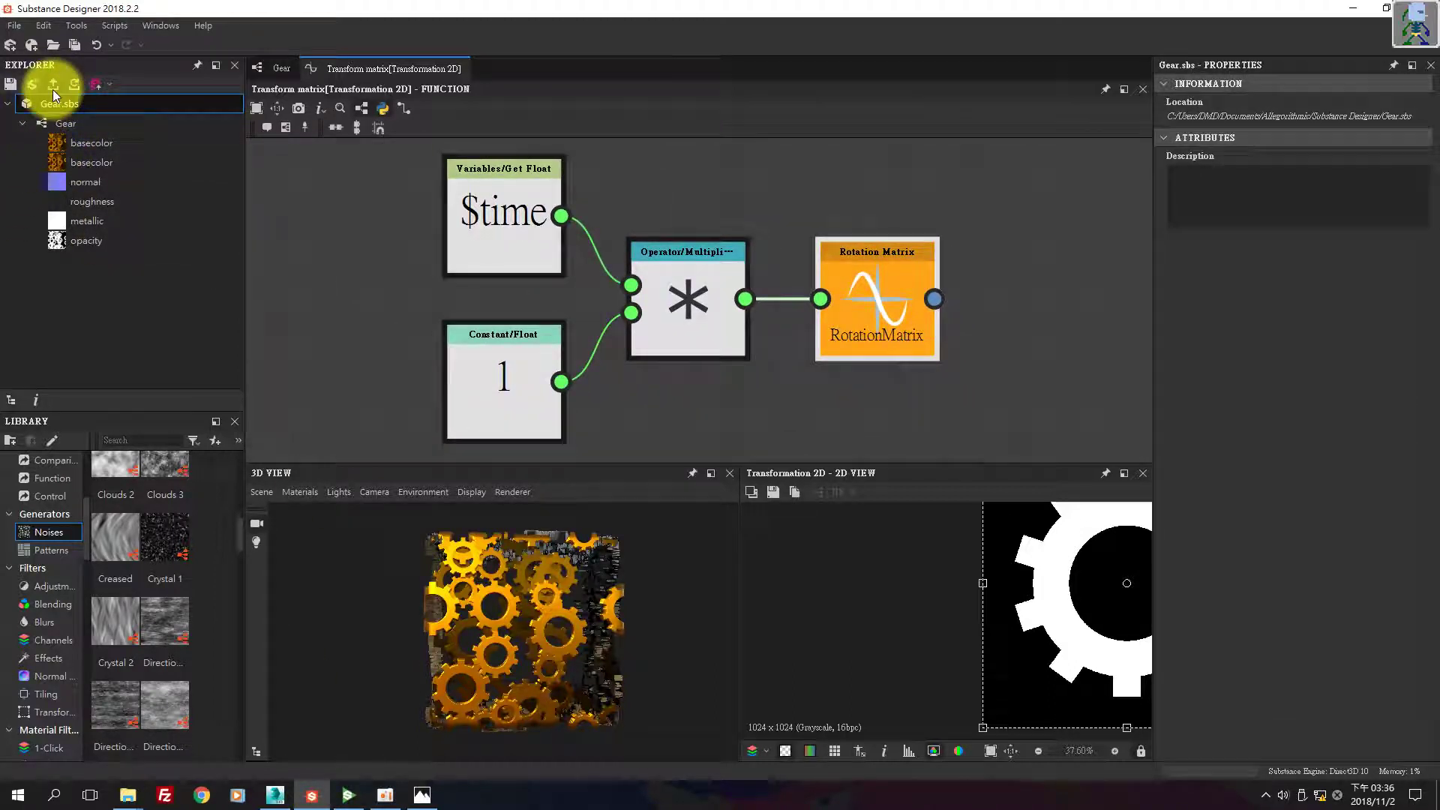
{"action": "left_click", "coordinate": [52, 85]}
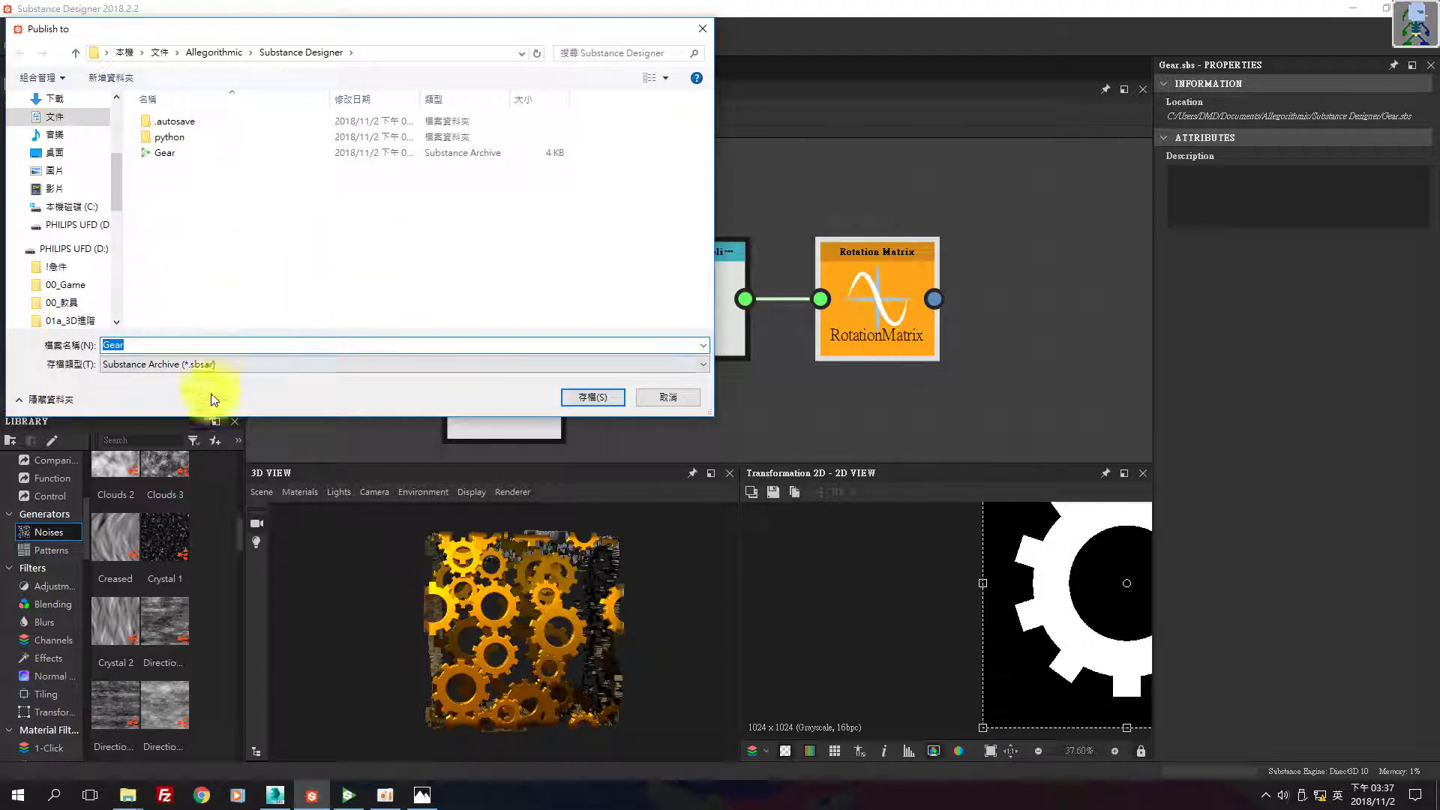
Publish Gear.sbsar over the existing archive, then reopen the Gear graph and select the Blend node.
{"action": "left_click", "coordinate": [593, 396]}
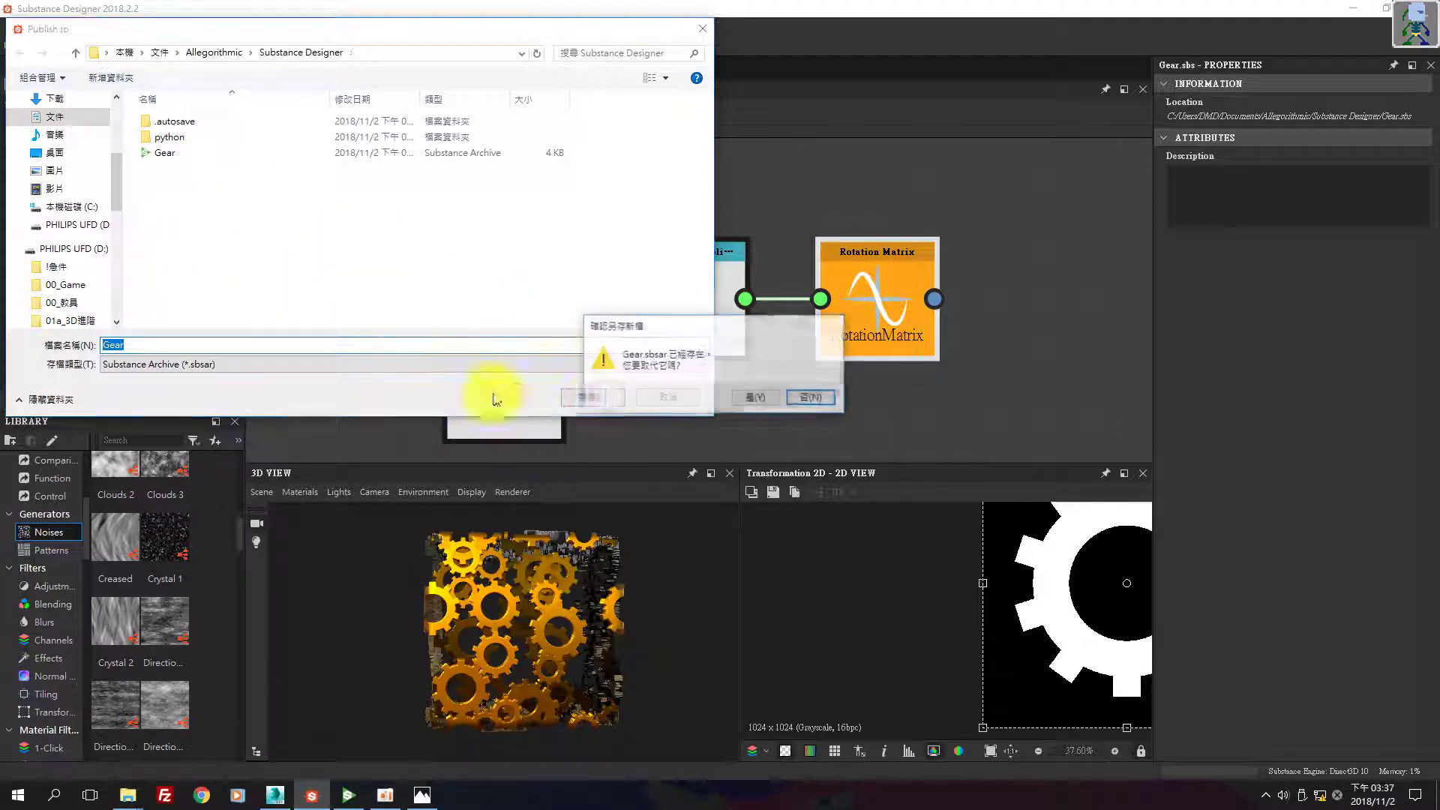
{"action": "left_click", "coordinate": [795, 398]}
{"action": "left_click", "coordinate": [596, 398]}
{"action": "left_click", "coordinate": [811, 397]}
{"action": "left_click", "coordinate": [683, 396]}
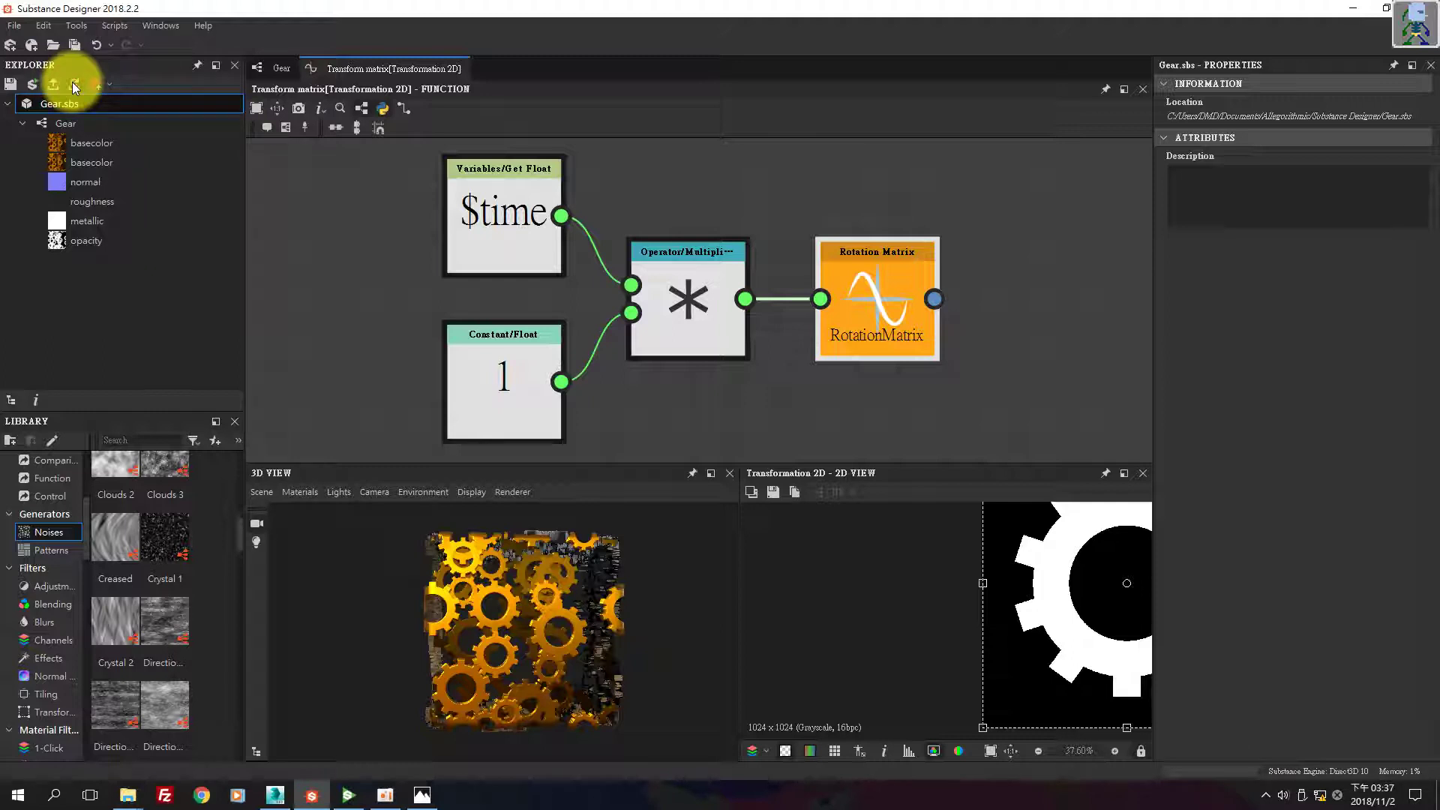
{"action": "left_click", "coordinate": [285, 66]}
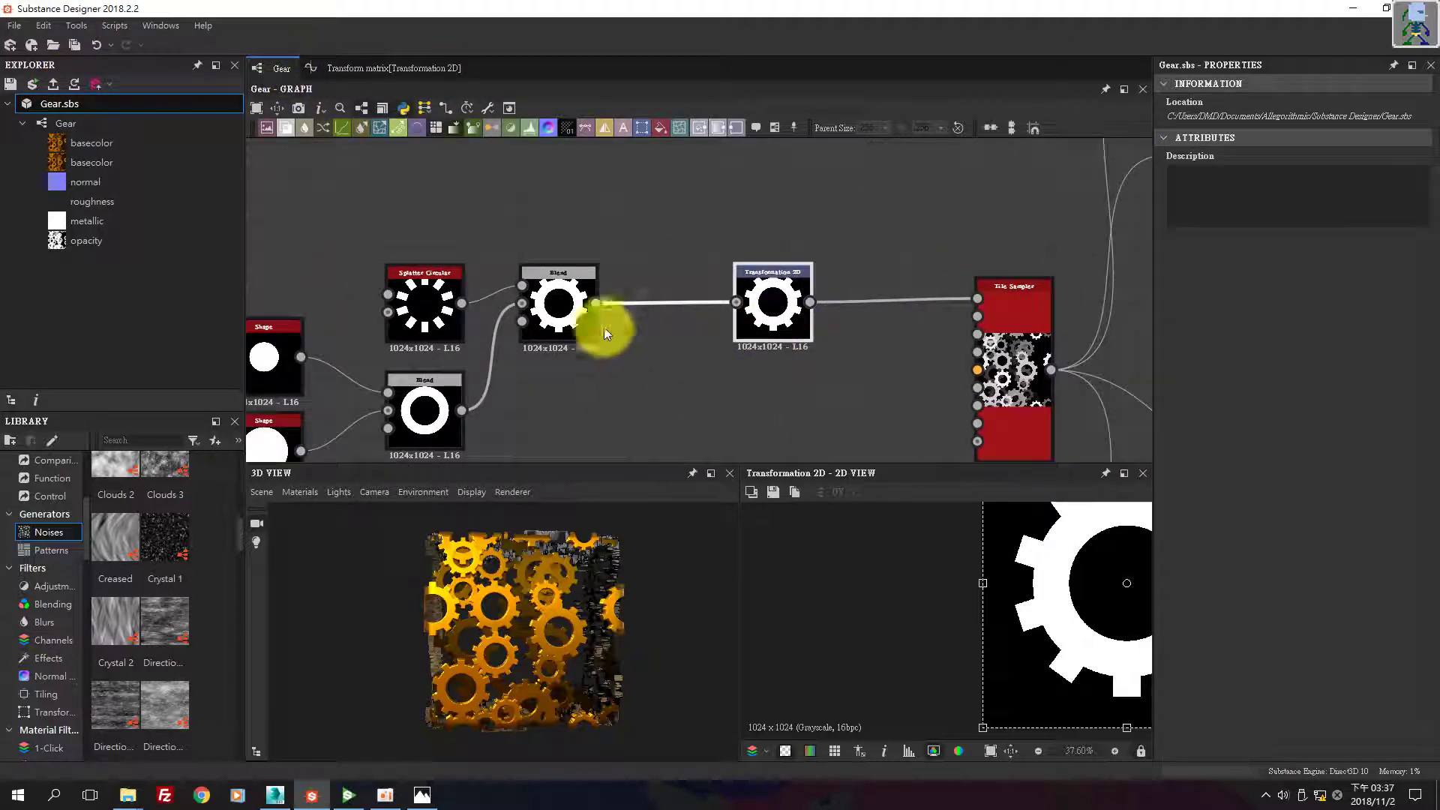
{"action": "left_click", "coordinate": [551, 297]}
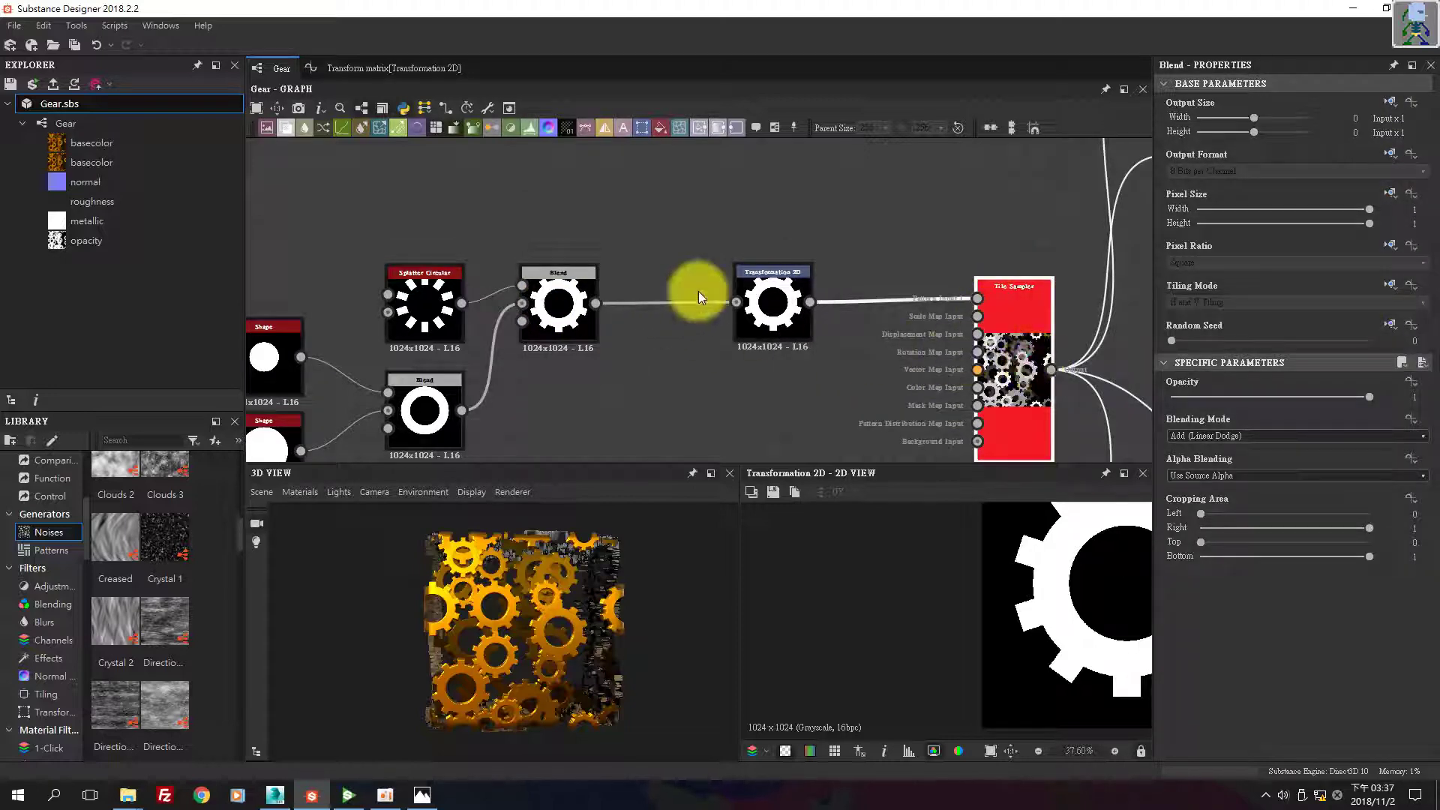
{"action": "left_click", "coordinate": [772, 299]}
{"action": "scroll", "coordinate": [773, 296], "scroll_direction": "up", "scroll_amount": 2}
{"action": "scroll", "coordinate": [765, 255], "scroll_direction": "up", "scroll_amount": 2}
{"action": "scroll", "coordinate": [773, 303], "scroll_direction": "up", "scroll_amount": 1}
{"action": "scroll", "coordinate": [765, 304], "scroll_direction": "down", "scroll_amount": 3}
{"action": "left_click", "coordinate": [648, 127]}
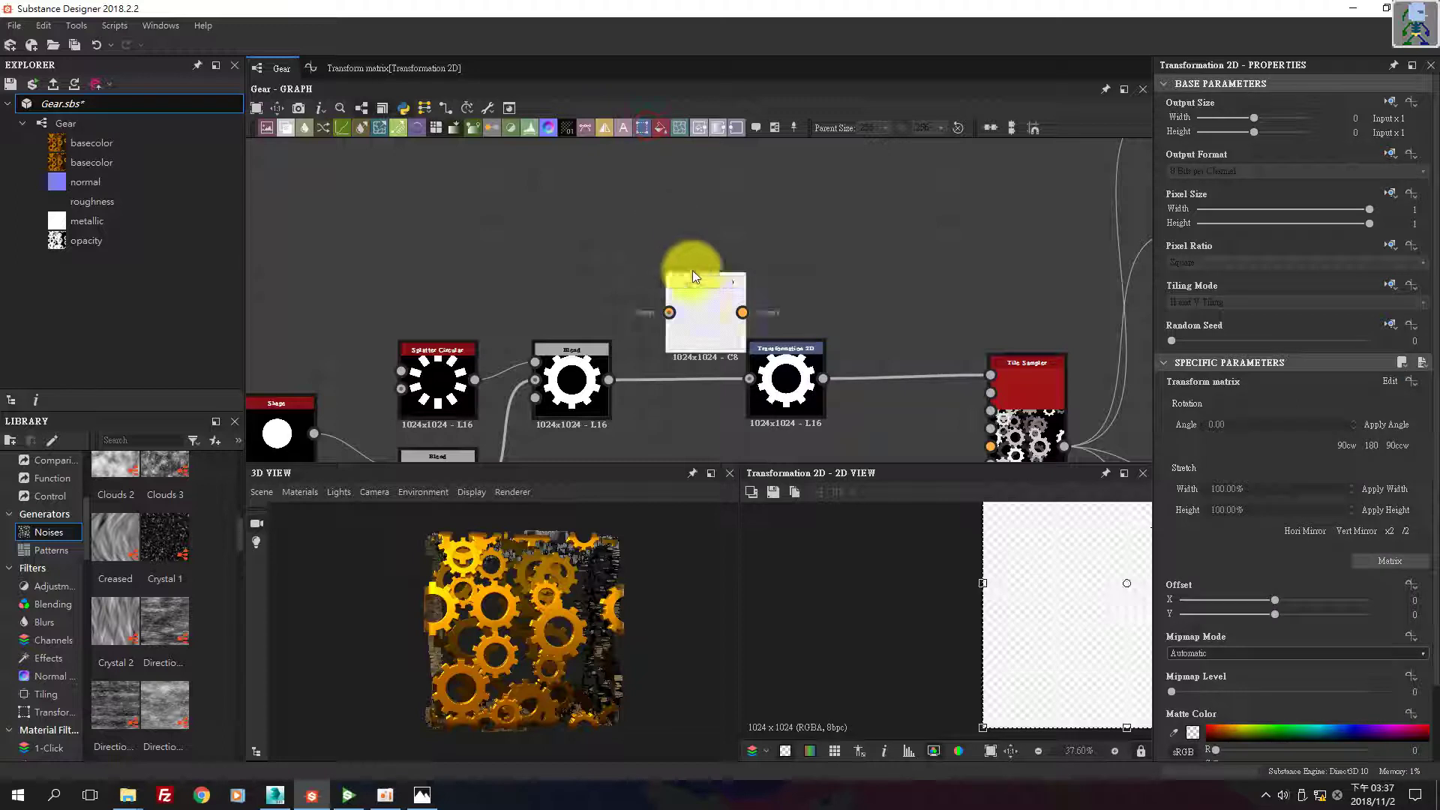
{"action": "left_click_drag", "start_coordinate": [689, 300], "coordinate": [689, 217]}
{"action": "left_click_drag", "start_coordinate": [608, 379], "coordinate": [669, 232]}
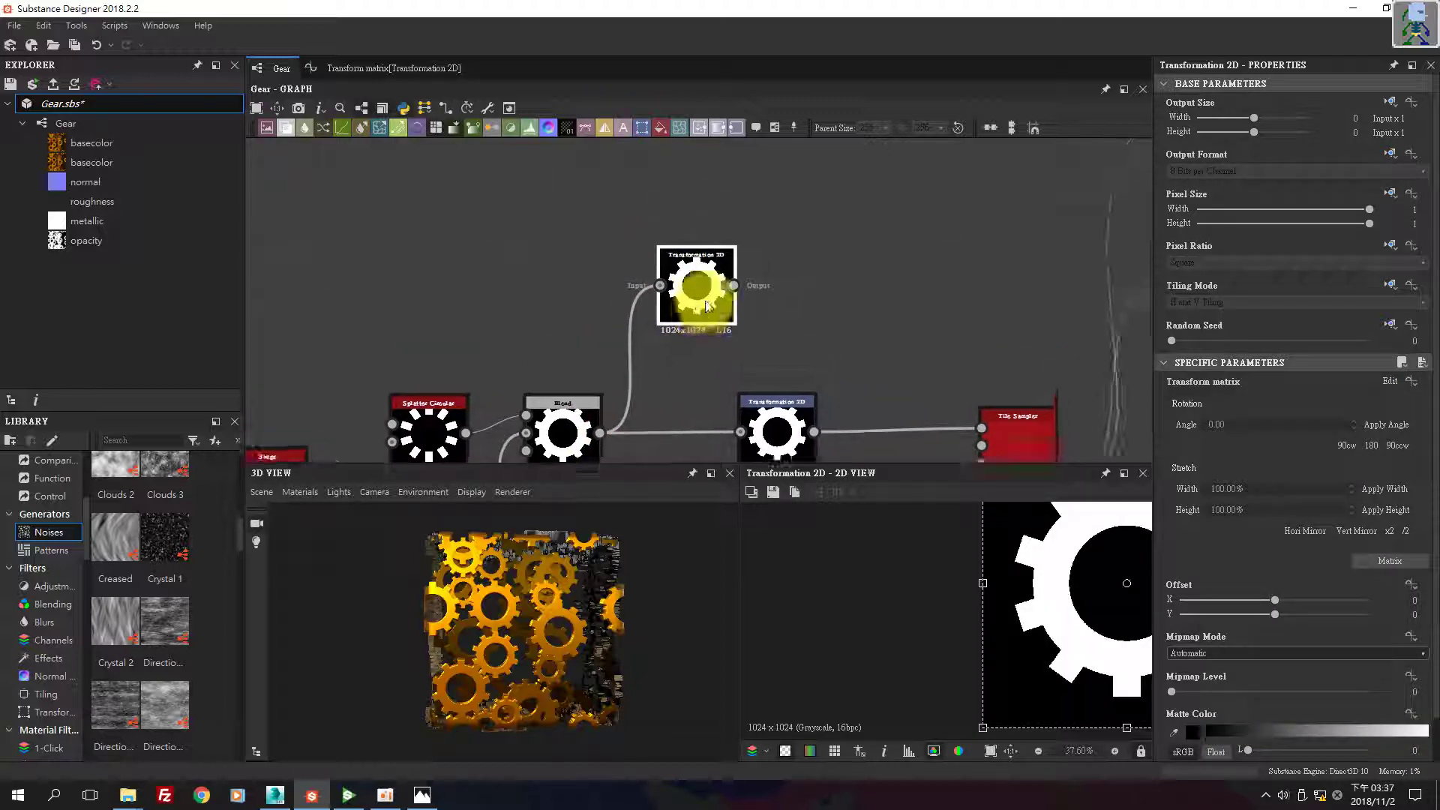
{"action": "scroll", "coordinate": [686, 283], "scroll_direction": "up", "scroll_amount": 4}
{"action": "scroll", "coordinate": [1249, 496], "scroll_direction": "down", "scroll_amount": 1}
{"action": "mouse_move", "coordinate": [1263, 554]}
{"action": "left_mouse_down"}
{"action": "mouse_move", "coordinate": [1222, 560]}
{"action": "mouse_move", "coordinate": [1280, 575]}
{"action": "mouse_move", "coordinate": [1248, 568]}
{"action": "left_mouse_up"}
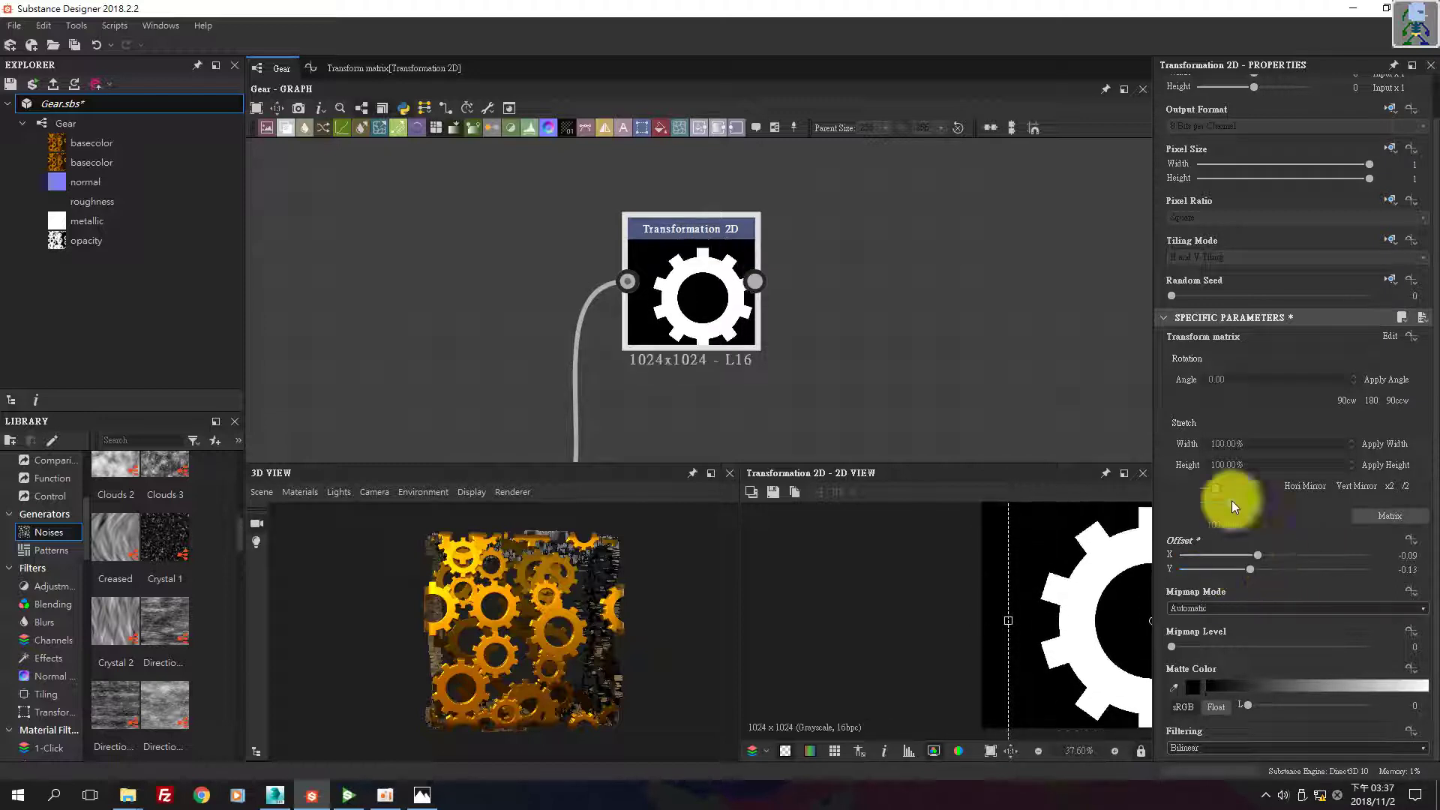
{"action": "double_click", "coordinate": [1230, 379]}
{"action": "type", "text": "50"}
{"action": "key", "text": "Return"}
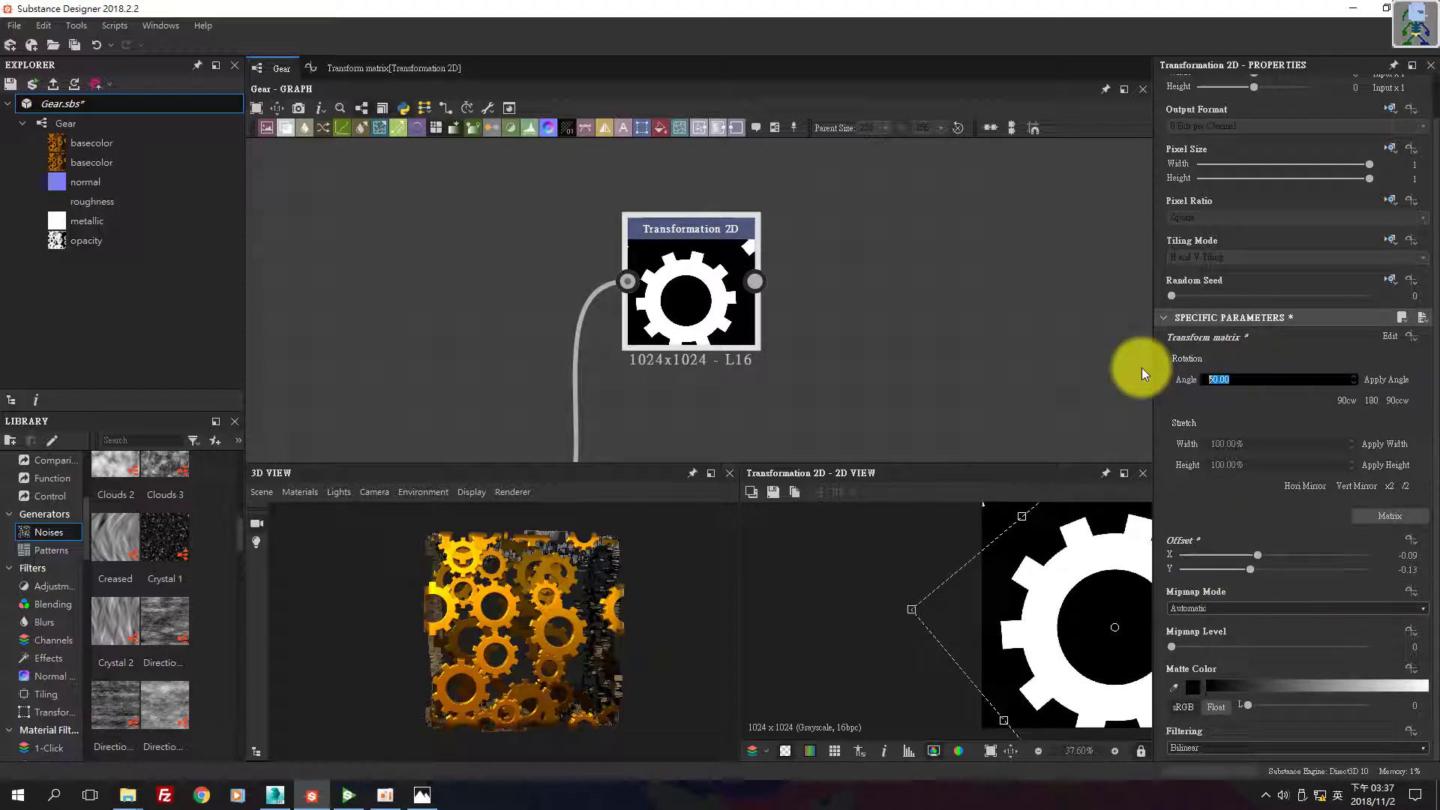
{"action": "type", "text": "100"}
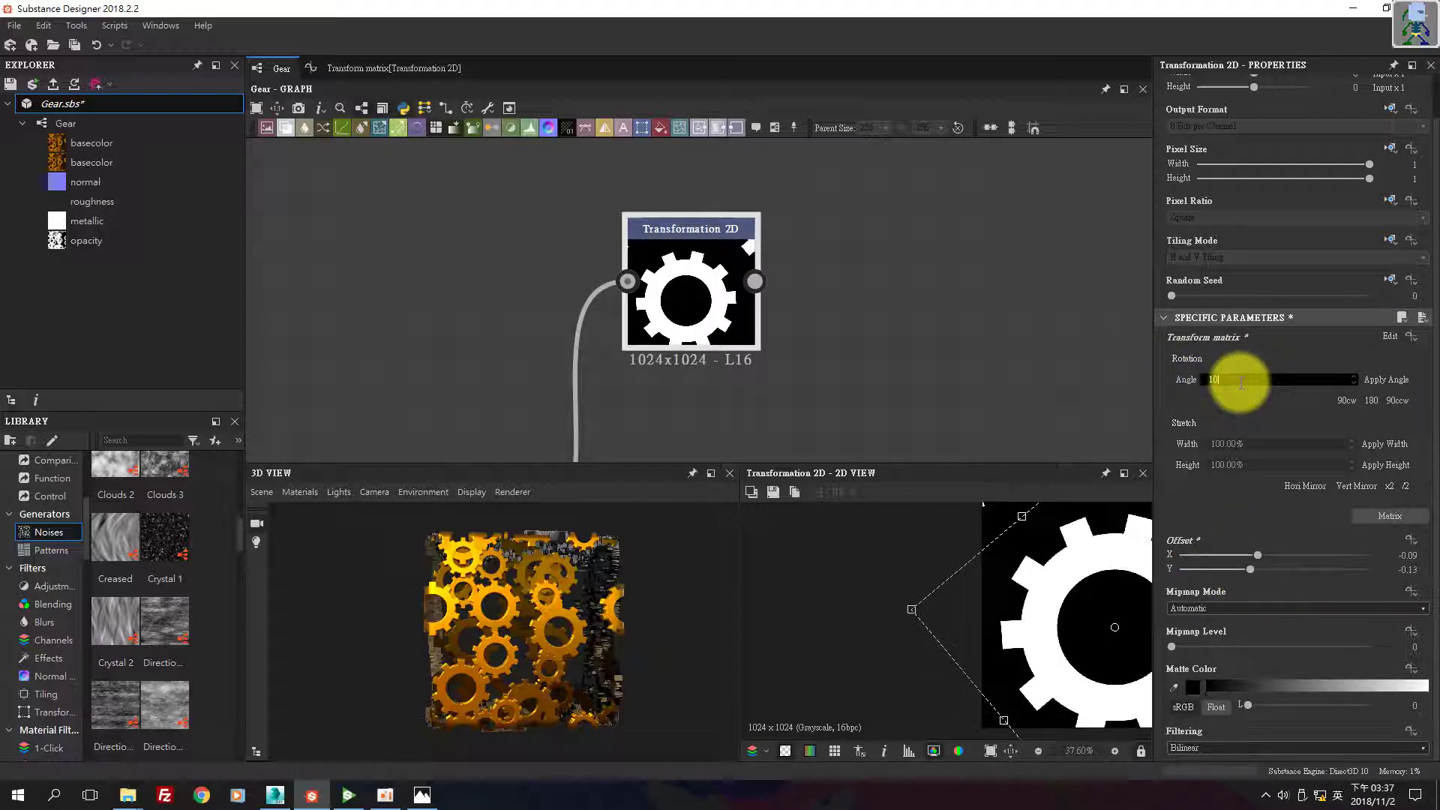
{"action": "key", "text": "Return"}
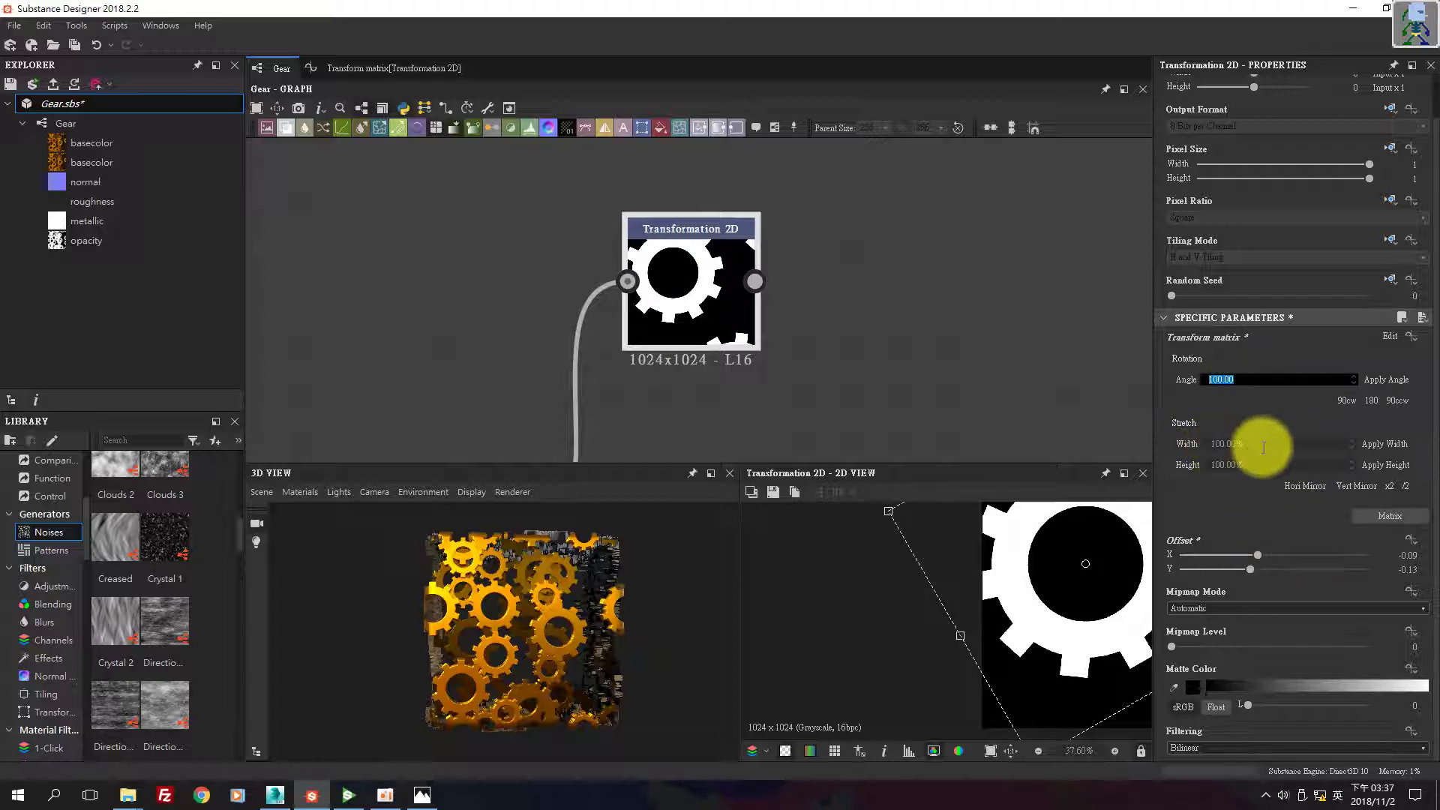
{"action": "left_click", "coordinate": [1388, 487]}
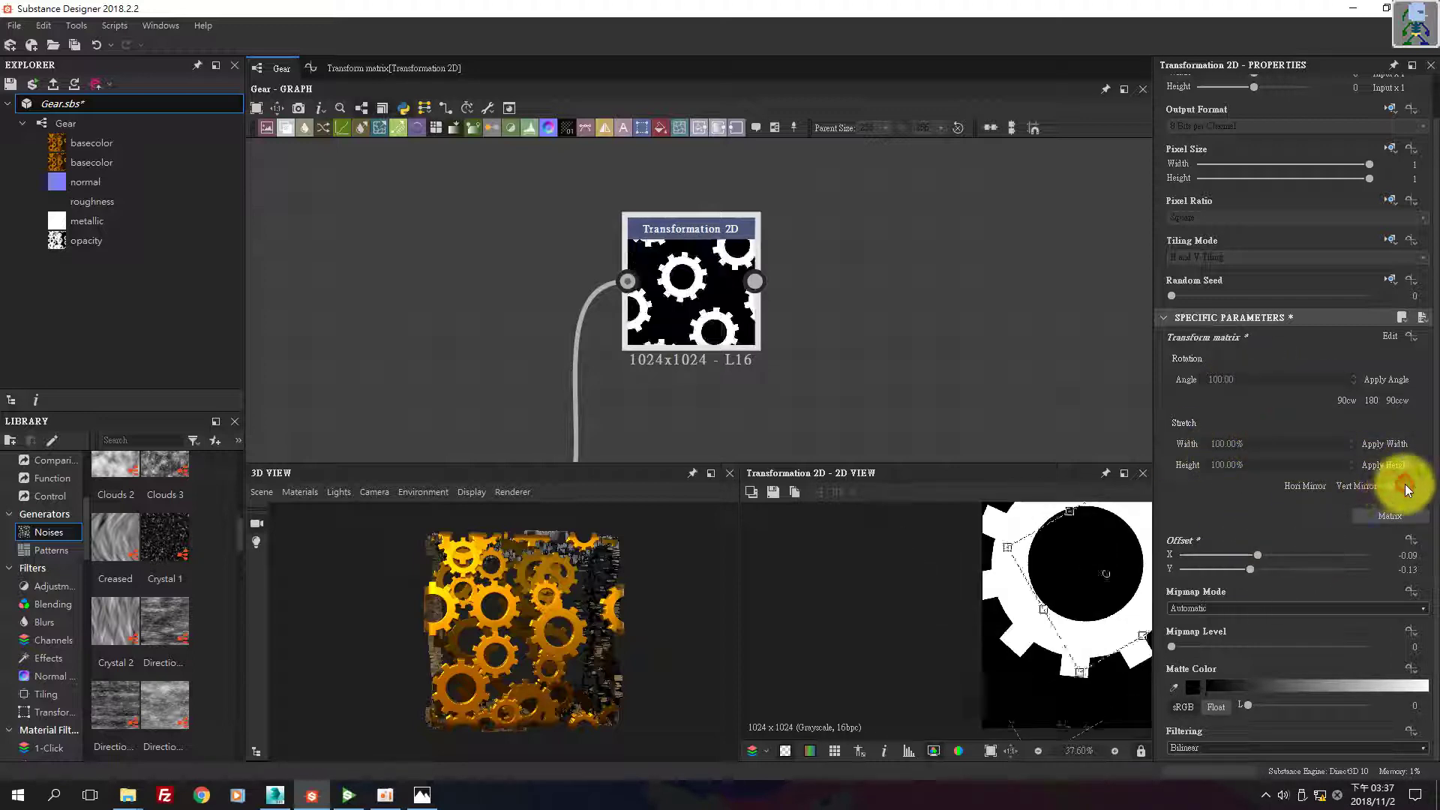
{"action": "left_click", "coordinate": [583, 160]}
{"action": "middle_click_drag", "start_coordinate": [587, 164], "coordinate": [726, 278]}
{"action": "scroll", "coordinate": [726, 282], "scroll_direction": "down", "scroll_amount": 2}
{"action": "left_click", "coordinate": [727, 290]}
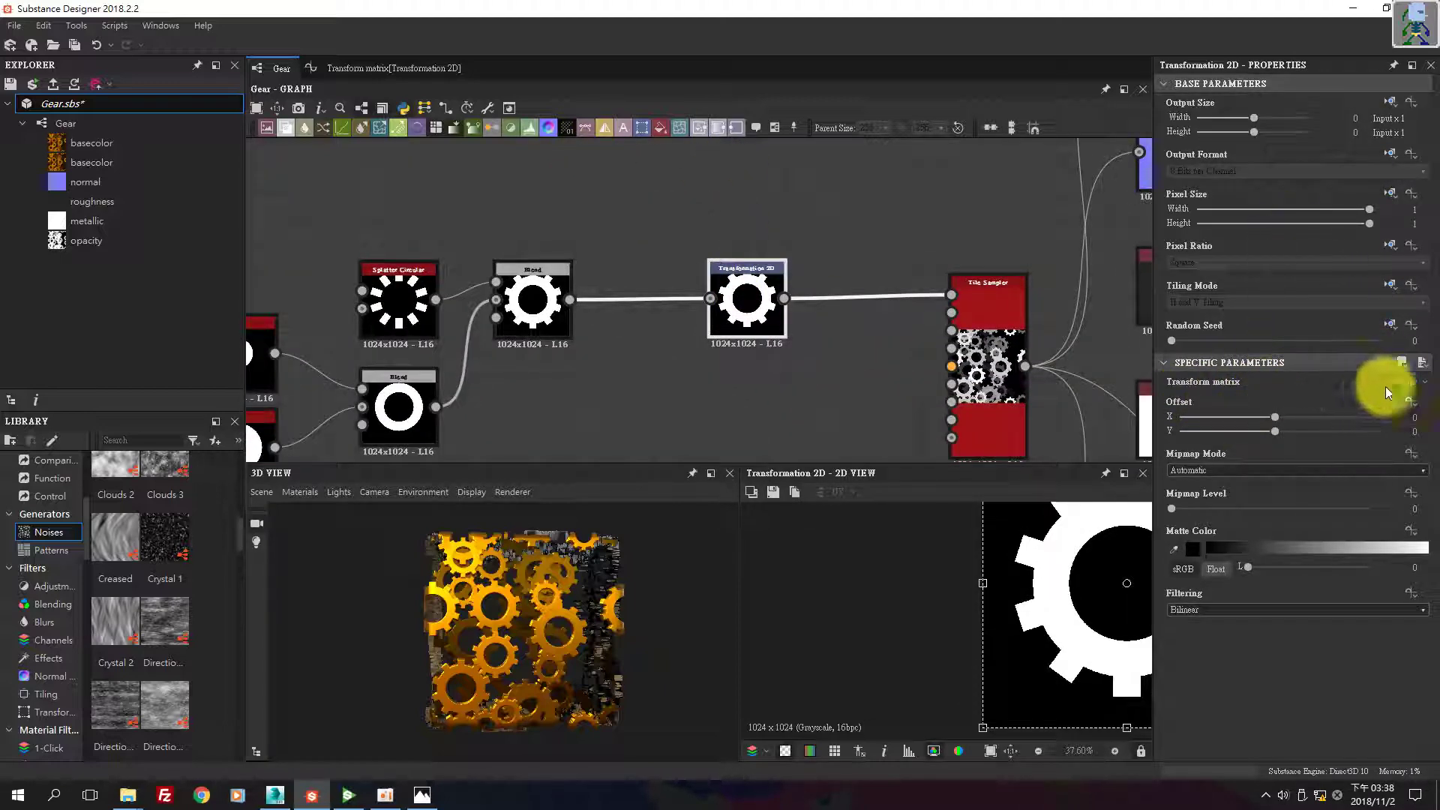
{"action": "left_click", "coordinate": [1407, 382]}
{"action": "middle_click_drag", "start_coordinate": [638, 231], "coordinate": [703, 241]}
{"action": "left_click", "coordinate": [947, 308]}
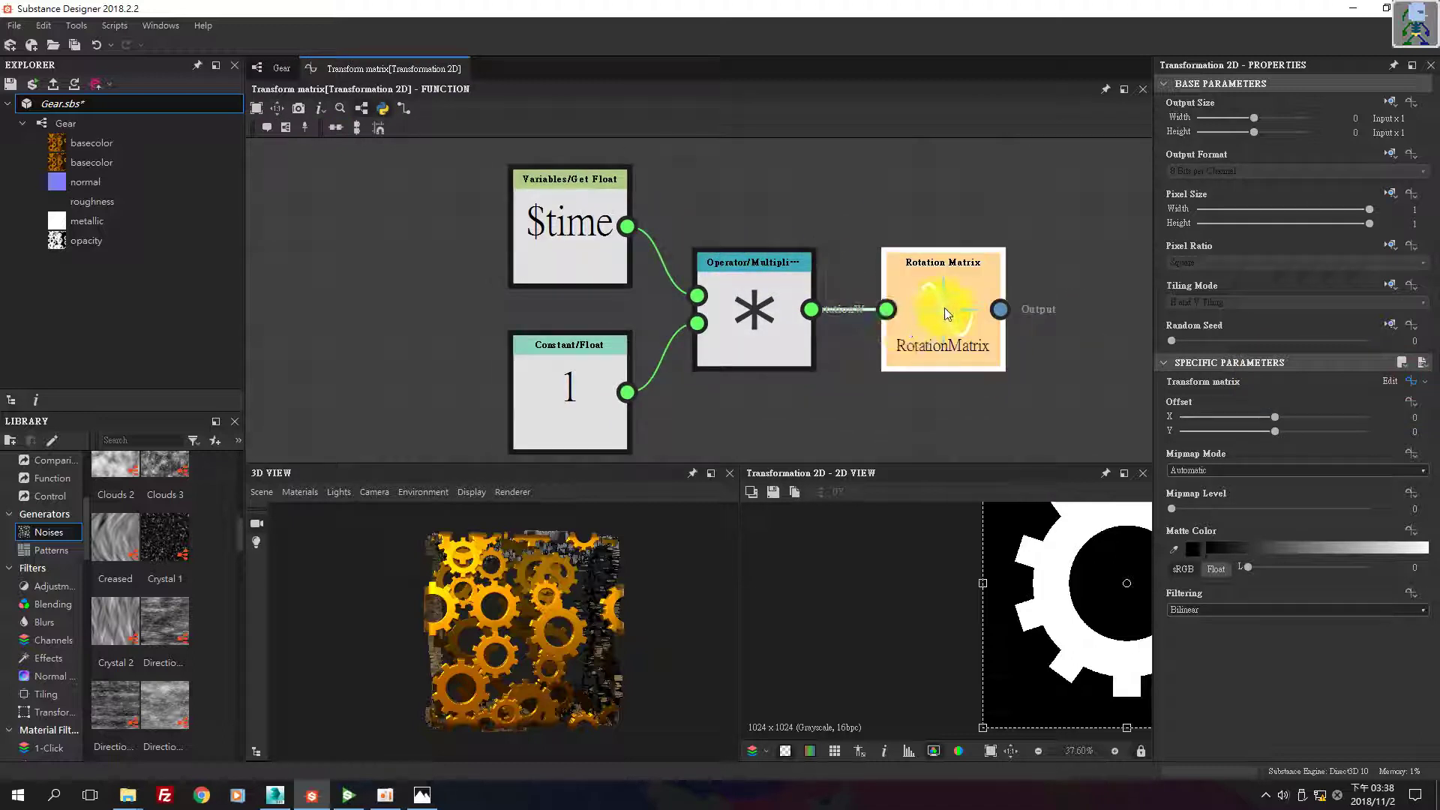
{"action": "left_click", "coordinate": [758, 293]}
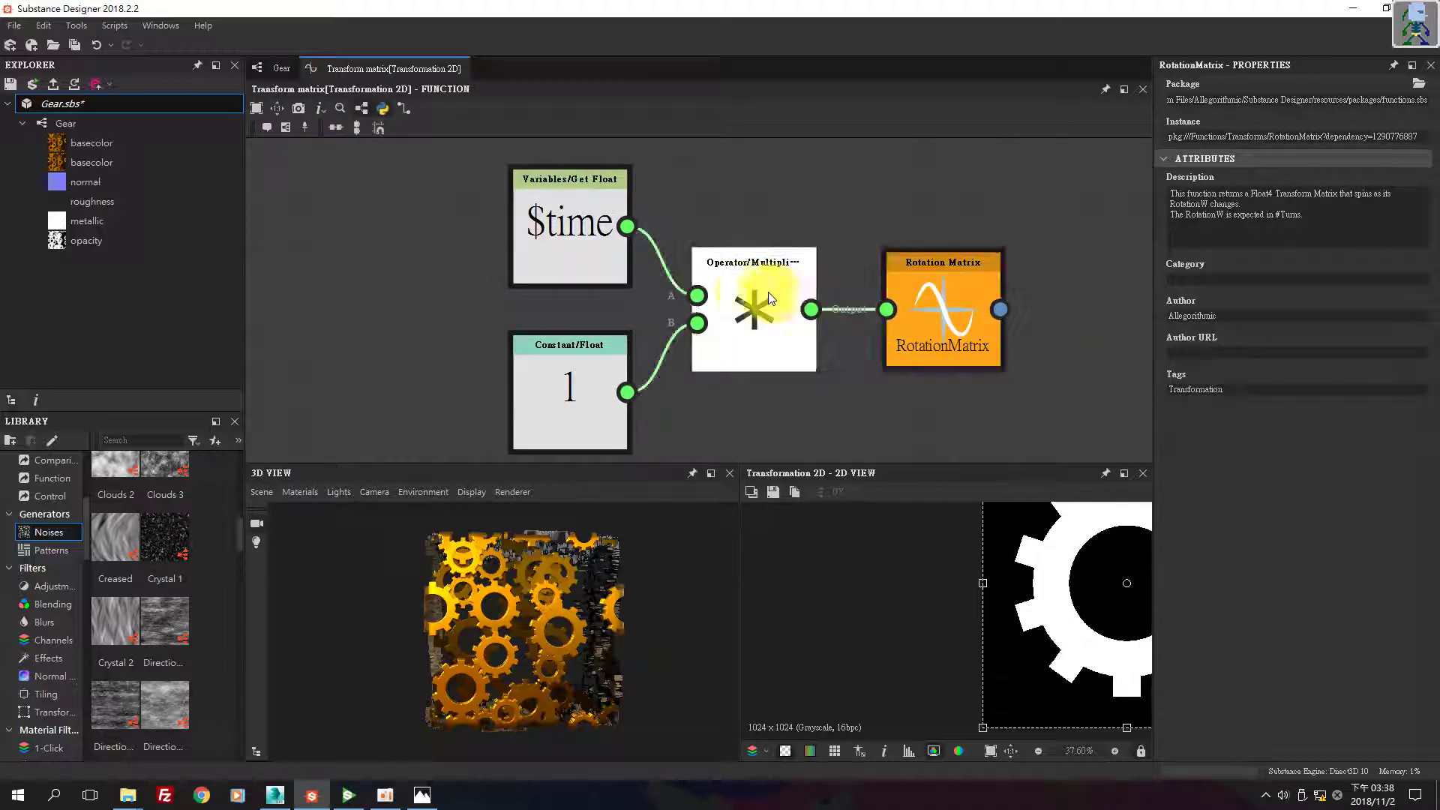
{"action": "left_click", "coordinate": [574, 238]}
{"action": "left_click", "coordinate": [565, 385]}
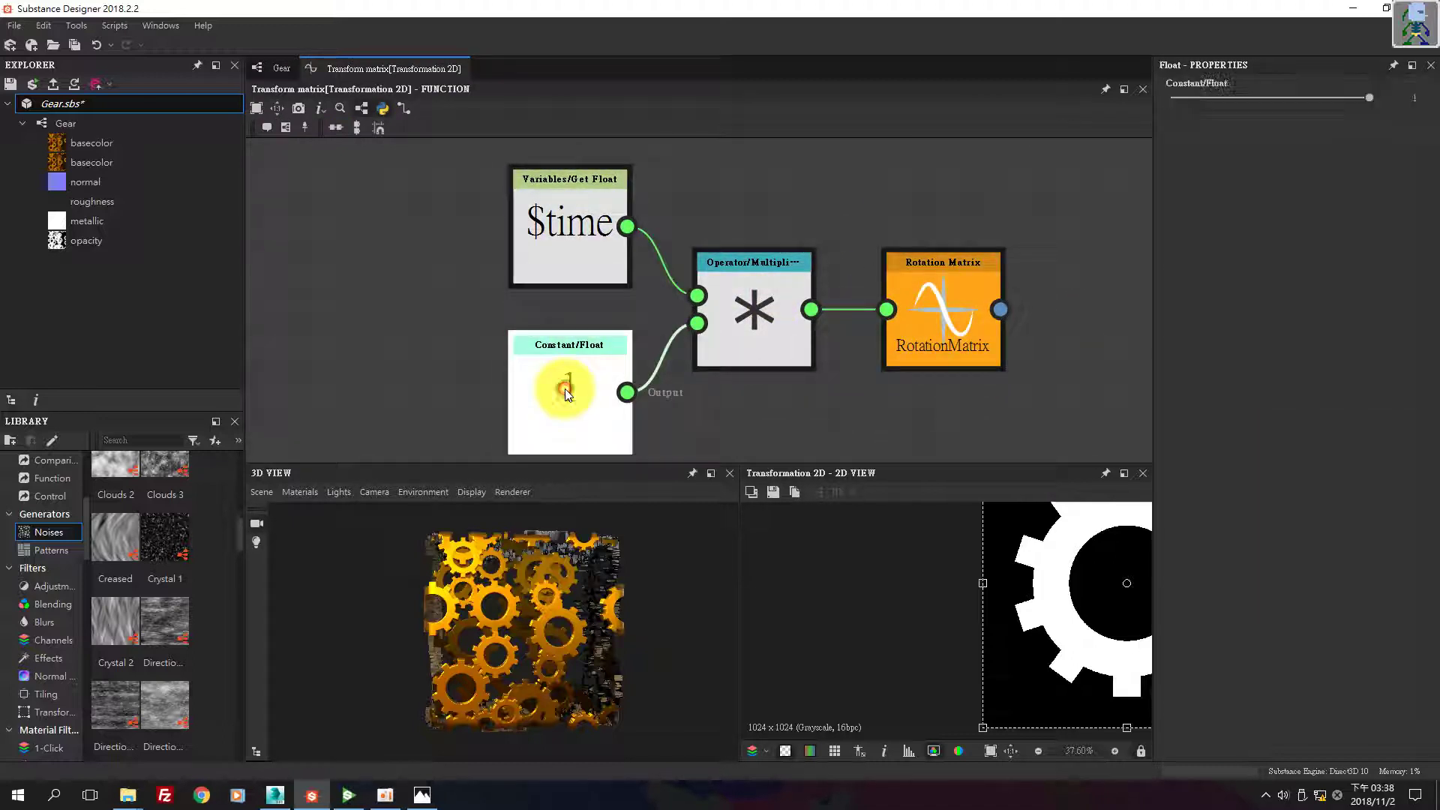
{"action": "left_click", "coordinate": [691, 344]}
{"action": "left_click", "coordinate": [952, 323]}
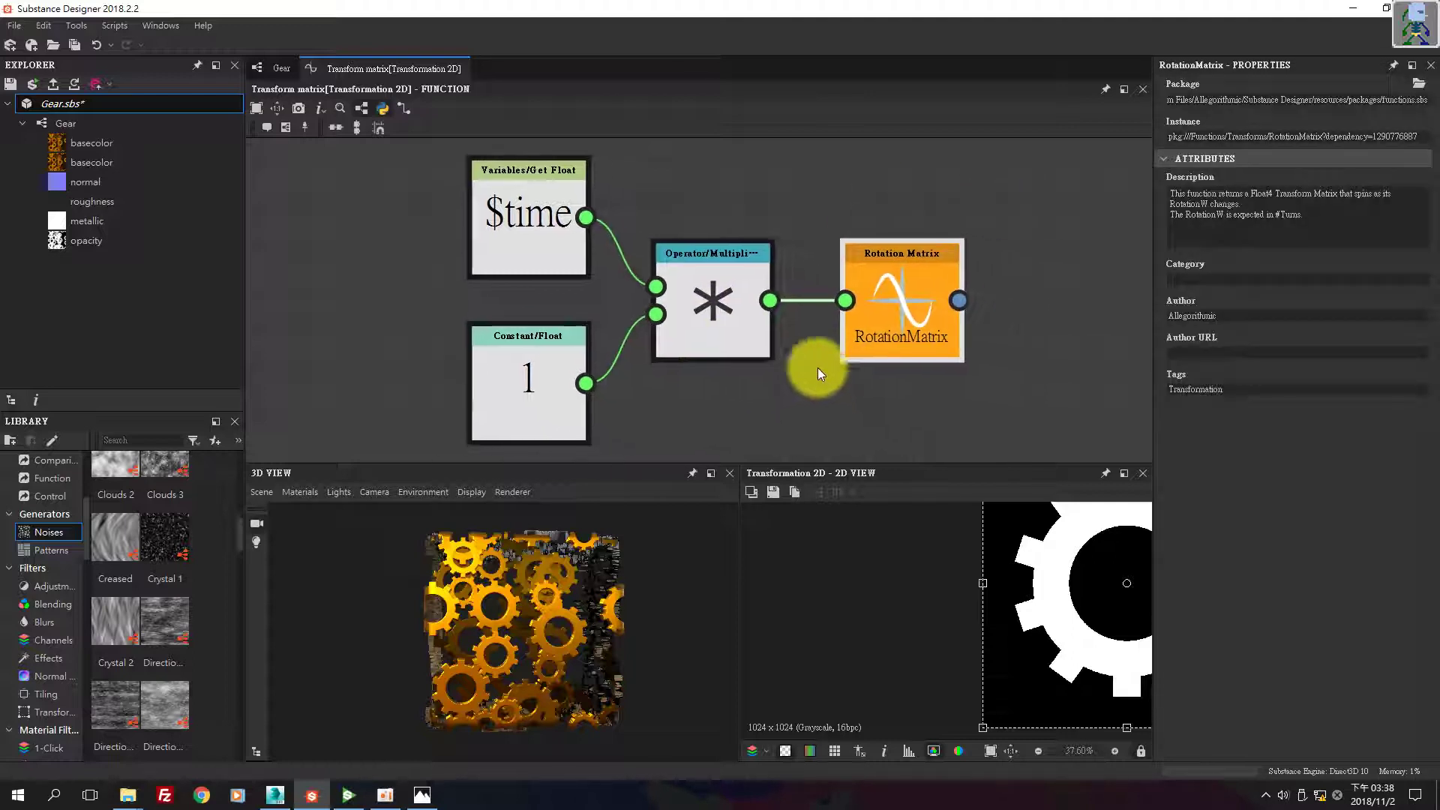
{"action": "left_click", "coordinate": [285, 70]}
{"action": "scroll", "coordinate": [702, 330], "scroll_direction": "up", "scroll_amount": 2}
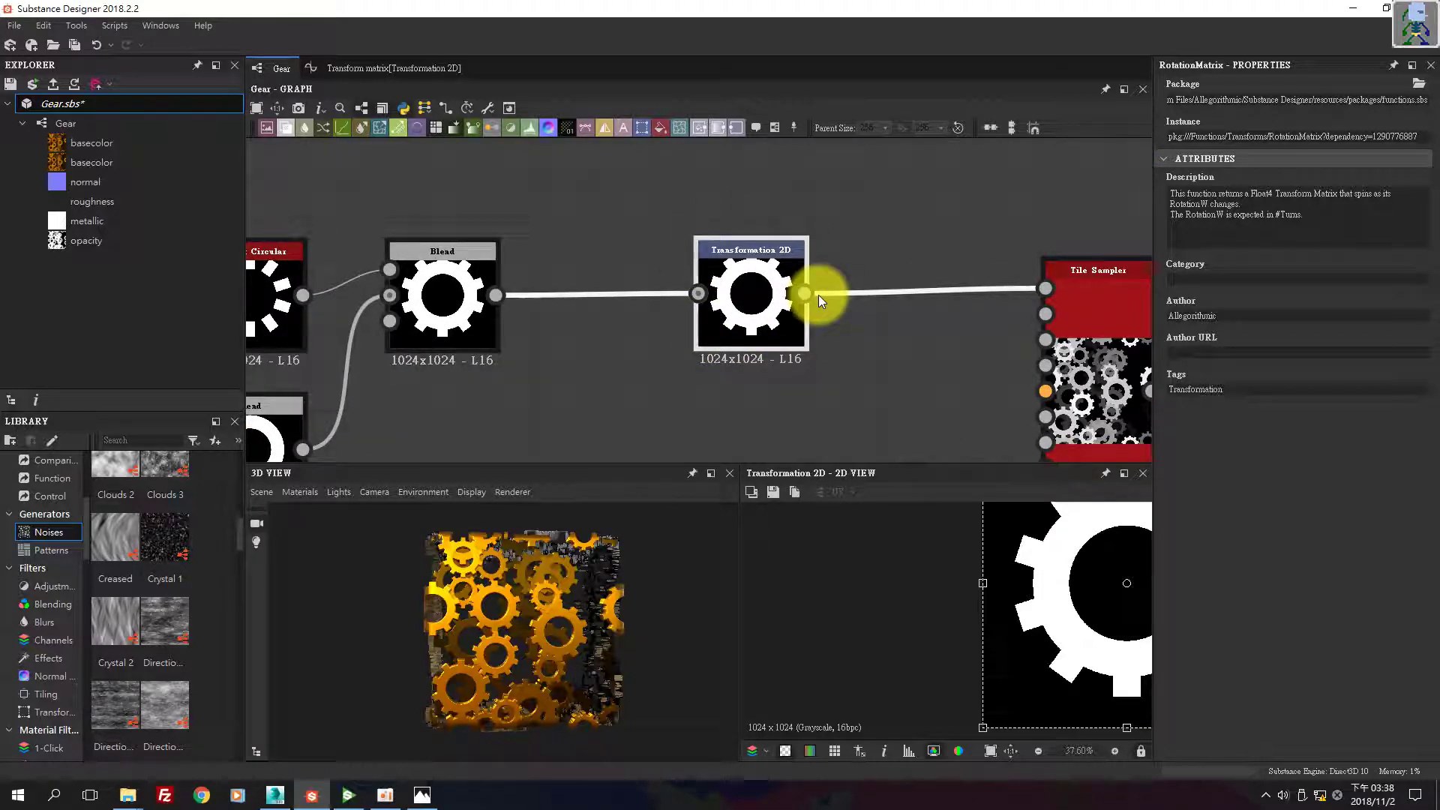
{"action": "left_click", "coordinate": [764, 339]}
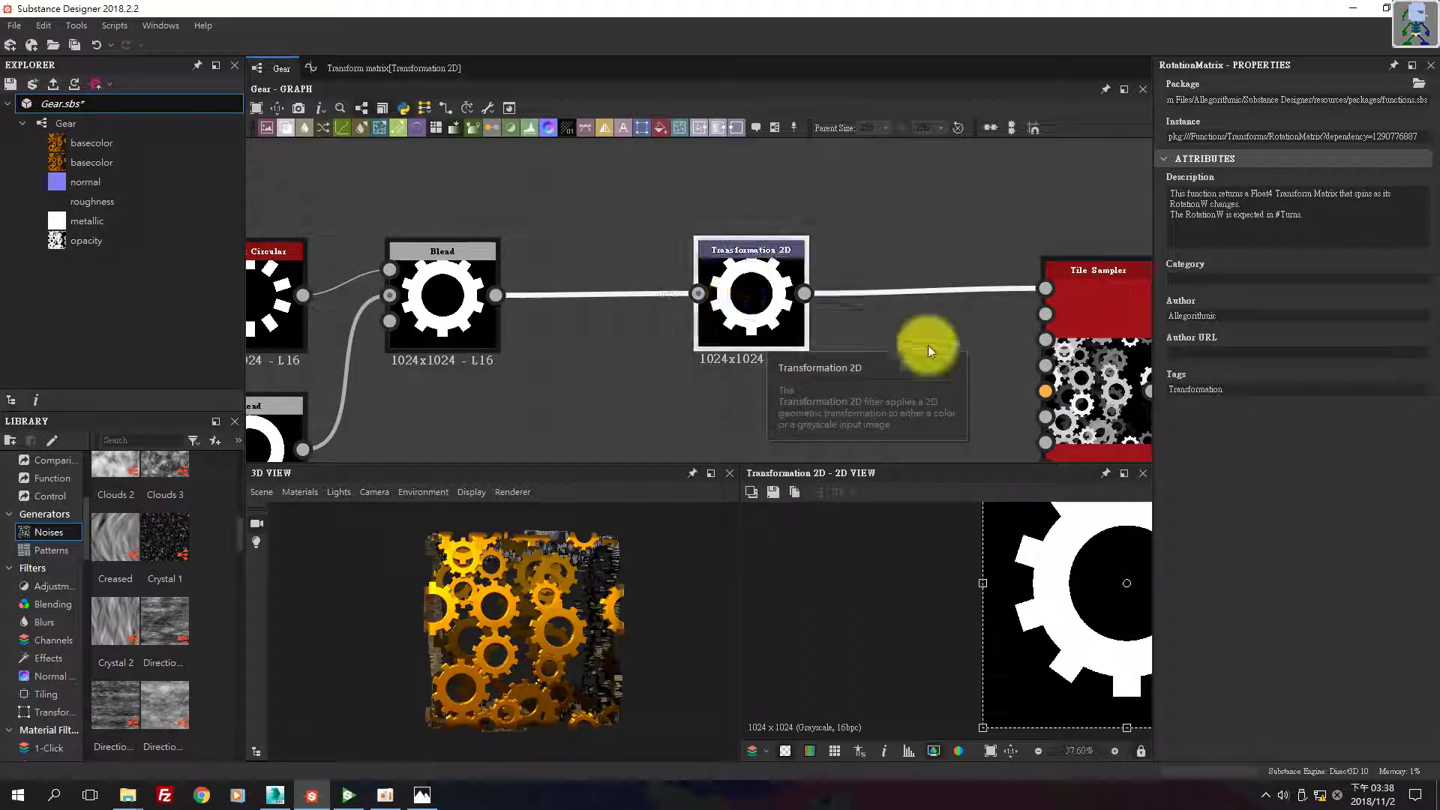
{"action": "middle_click_drag", "start_coordinate": [514, 290], "coordinate": [606, 257]}
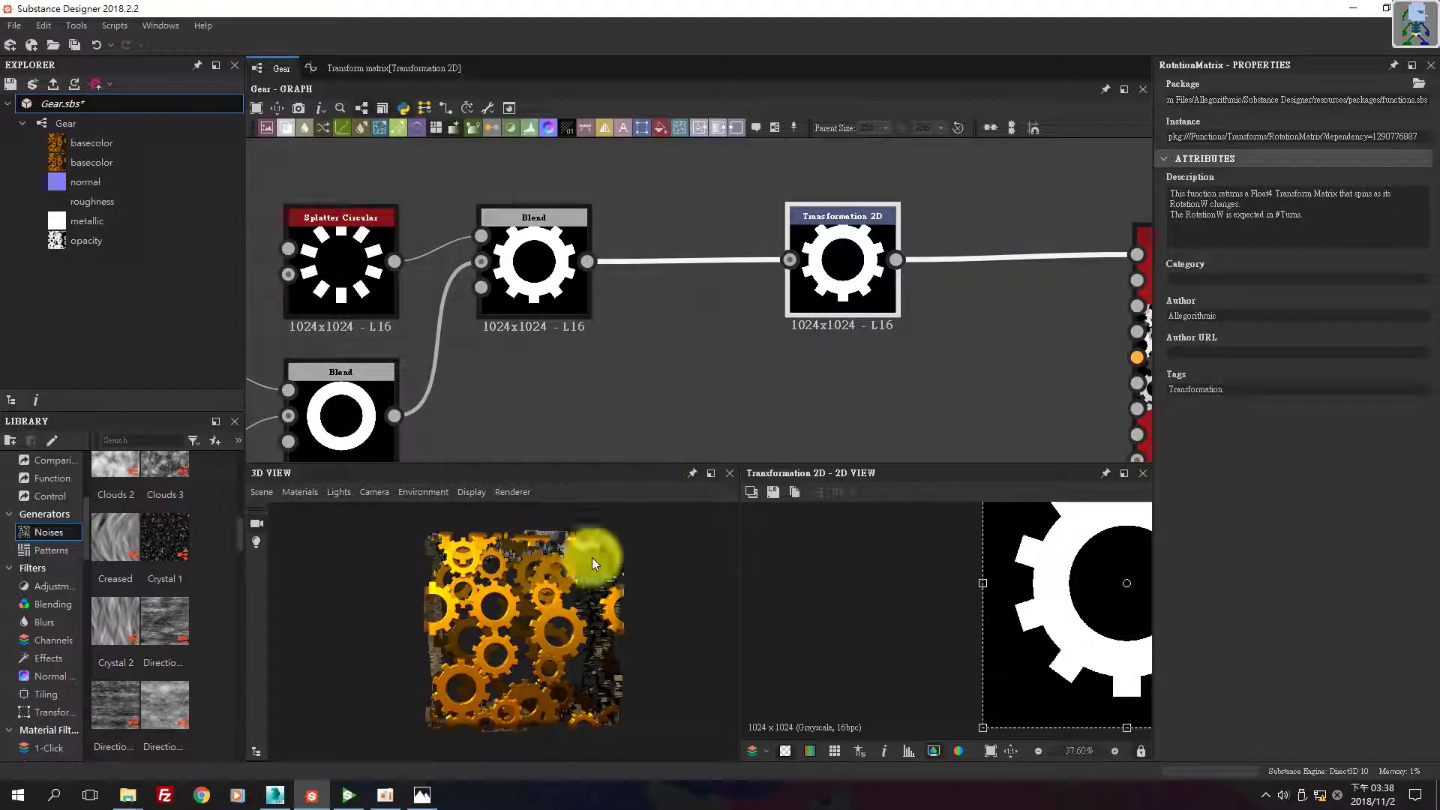
Play the Gear.sbsar gear animation on the front-facing cube and stop it at 14.355 s.
{"action": "left_click", "coordinate": [351, 796]}
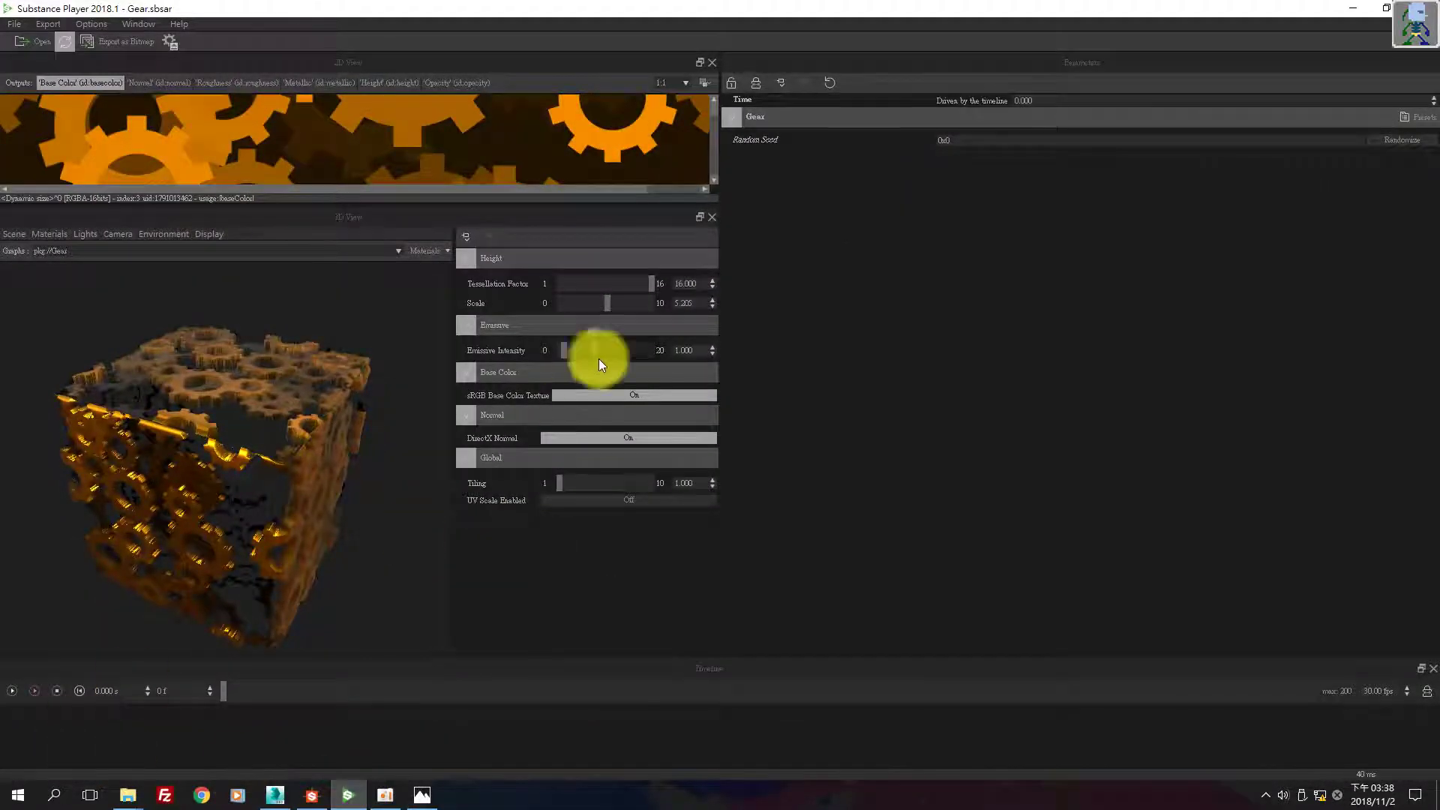
{"action": "mouse_move", "coordinate": [198, 445]}
{"action": "left_mouse_down"}
{"action": "mouse_move", "coordinate": [241, 393]}
{"action": "mouse_move", "coordinate": [107, 664]}
{"action": "left_mouse_up"}
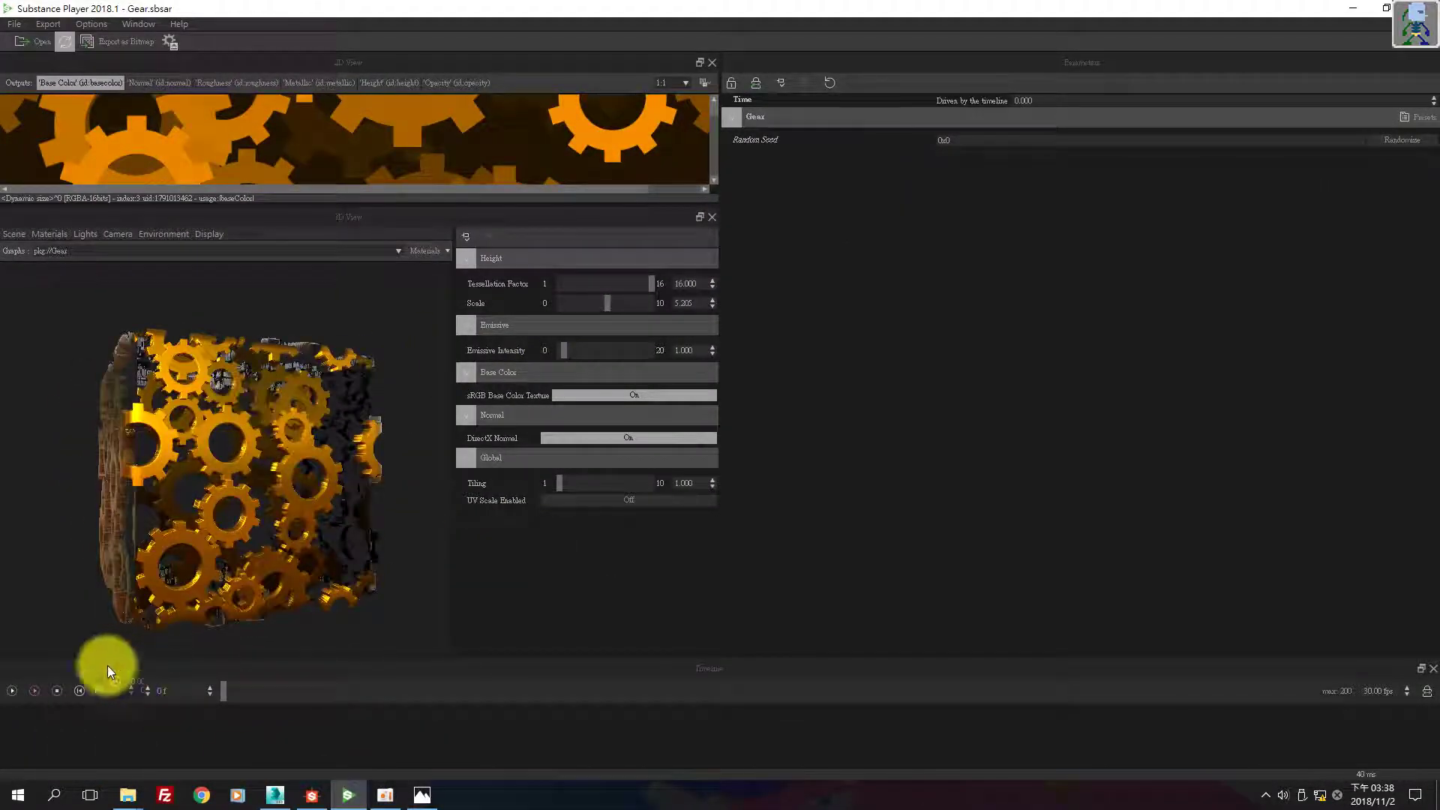
{"action": "left_click", "coordinate": [12, 690]}
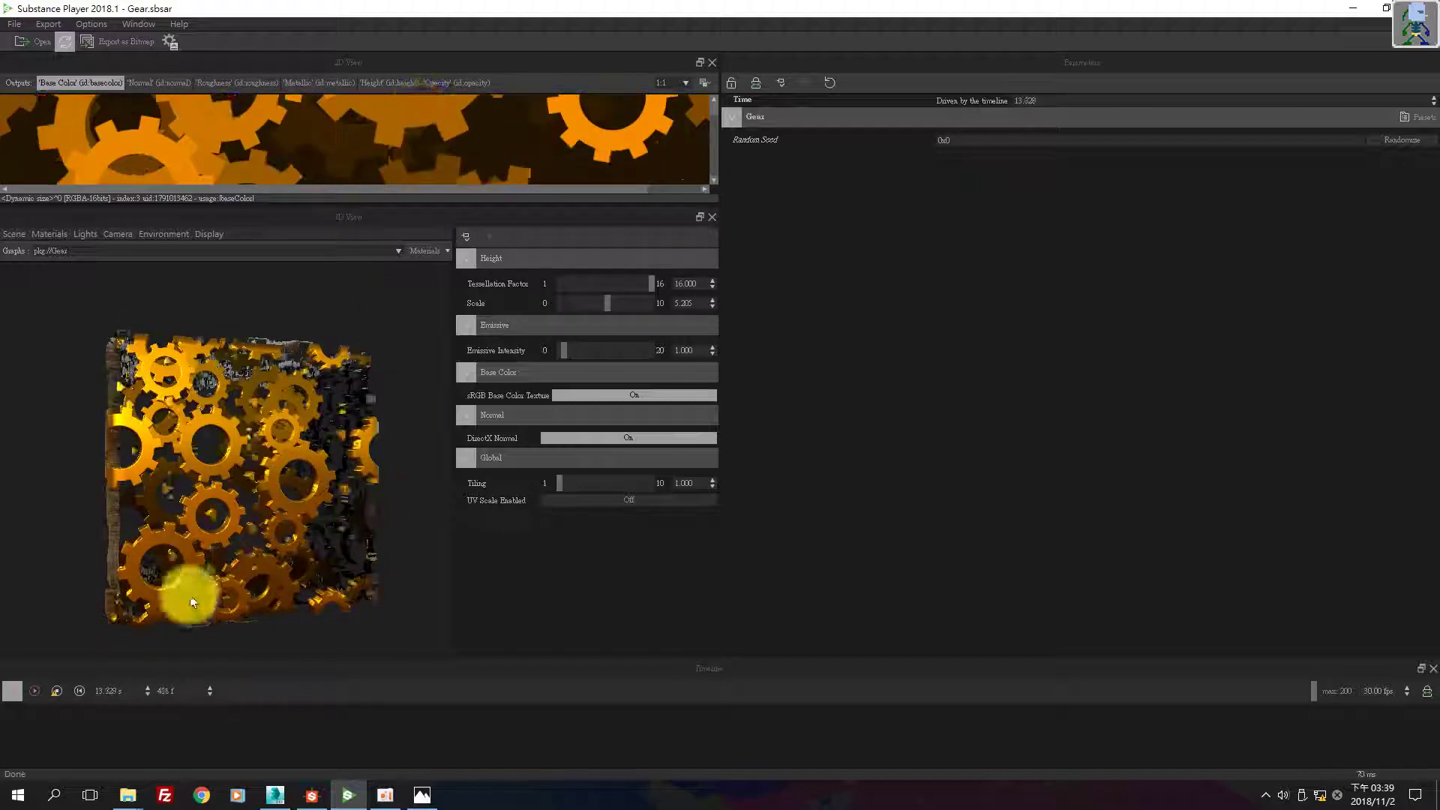
{"action": "left_click", "coordinate": [54, 691]}
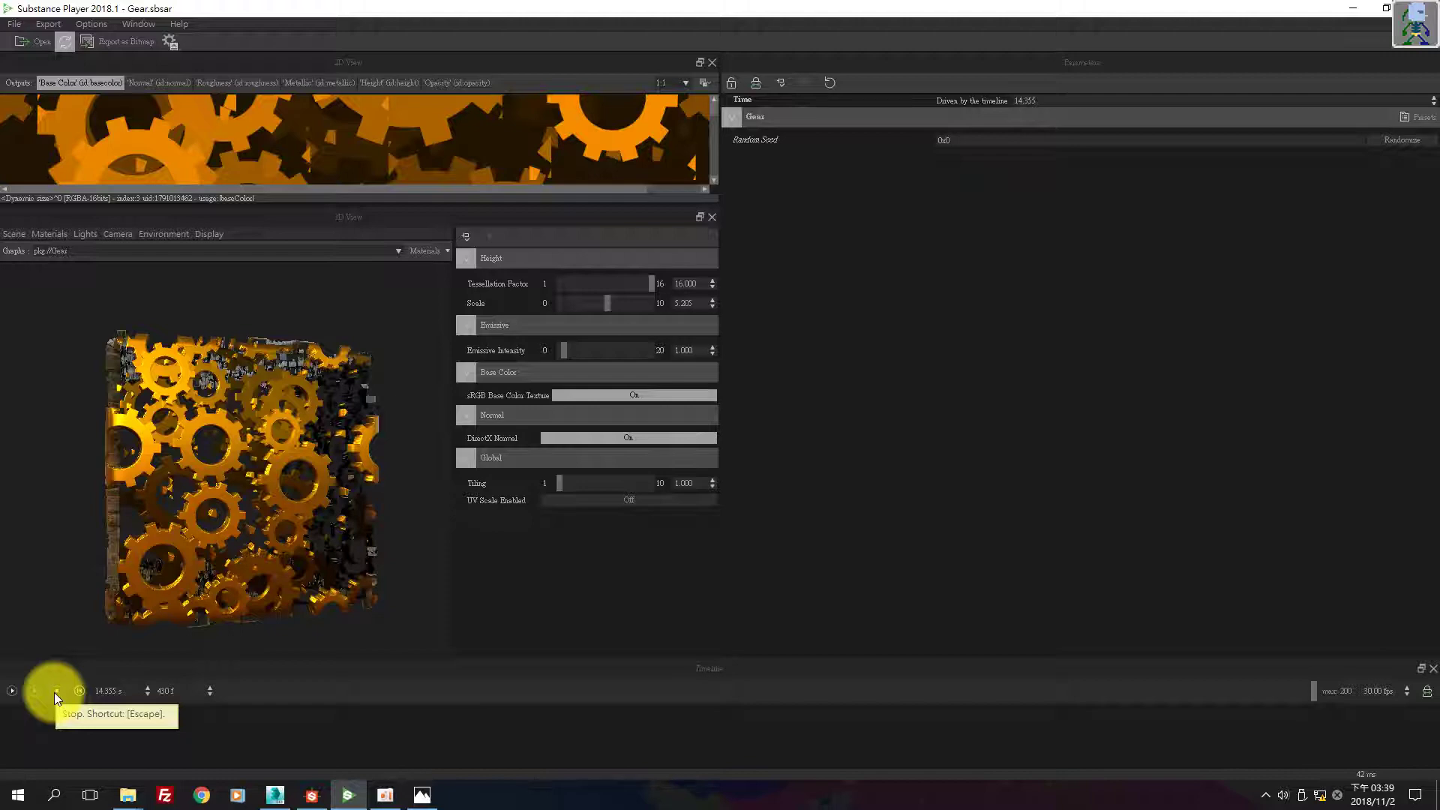
{"action": "left_click", "coordinate": [1353, 10]}
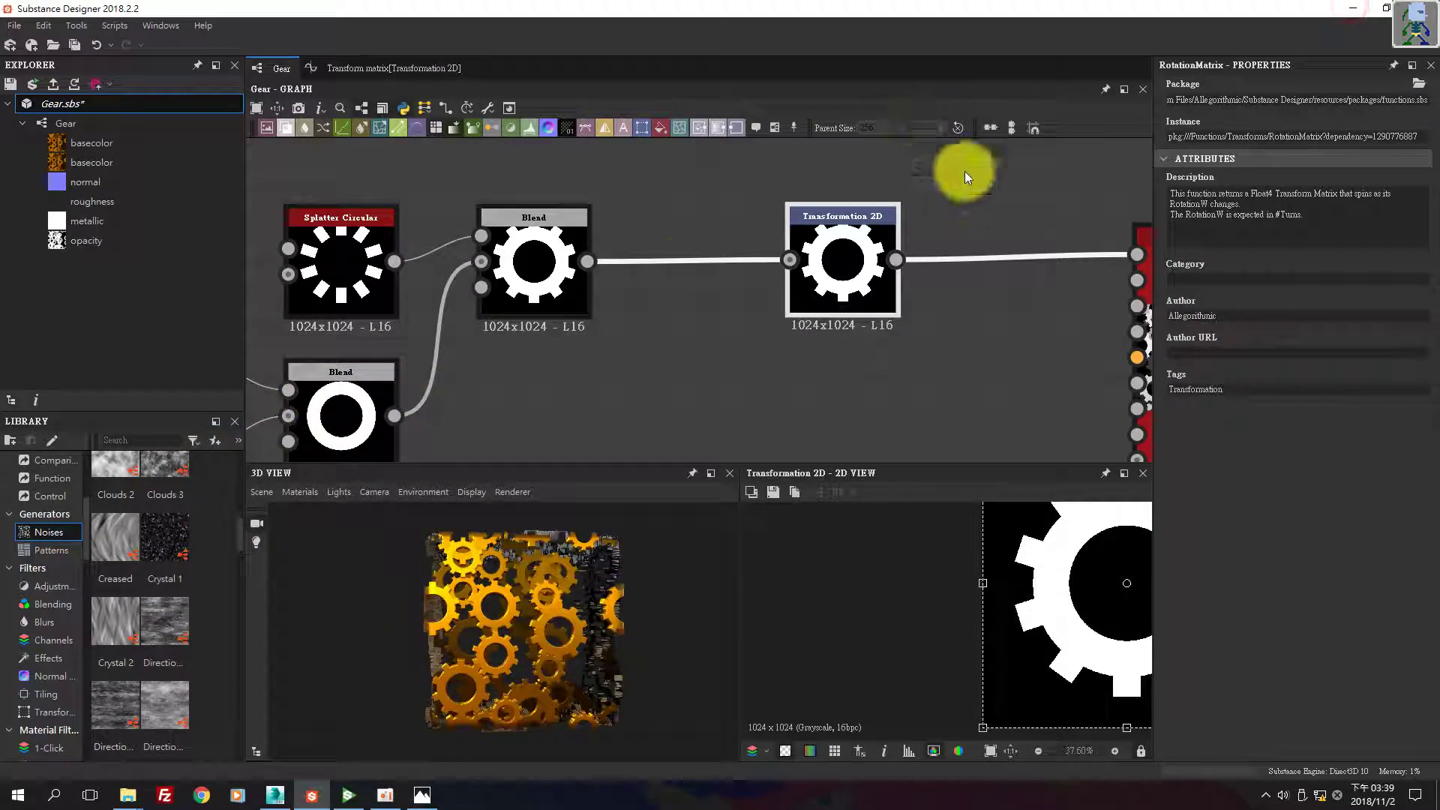
Move the Transformation 2D node up above the node chain and reframe the graph.
{"action": "scroll", "coordinate": [726, 250], "scroll_direction": "down", "scroll_amount": 2}
{"action": "middle_click_drag", "start_coordinate": [726, 251], "coordinate": [685, 261]}
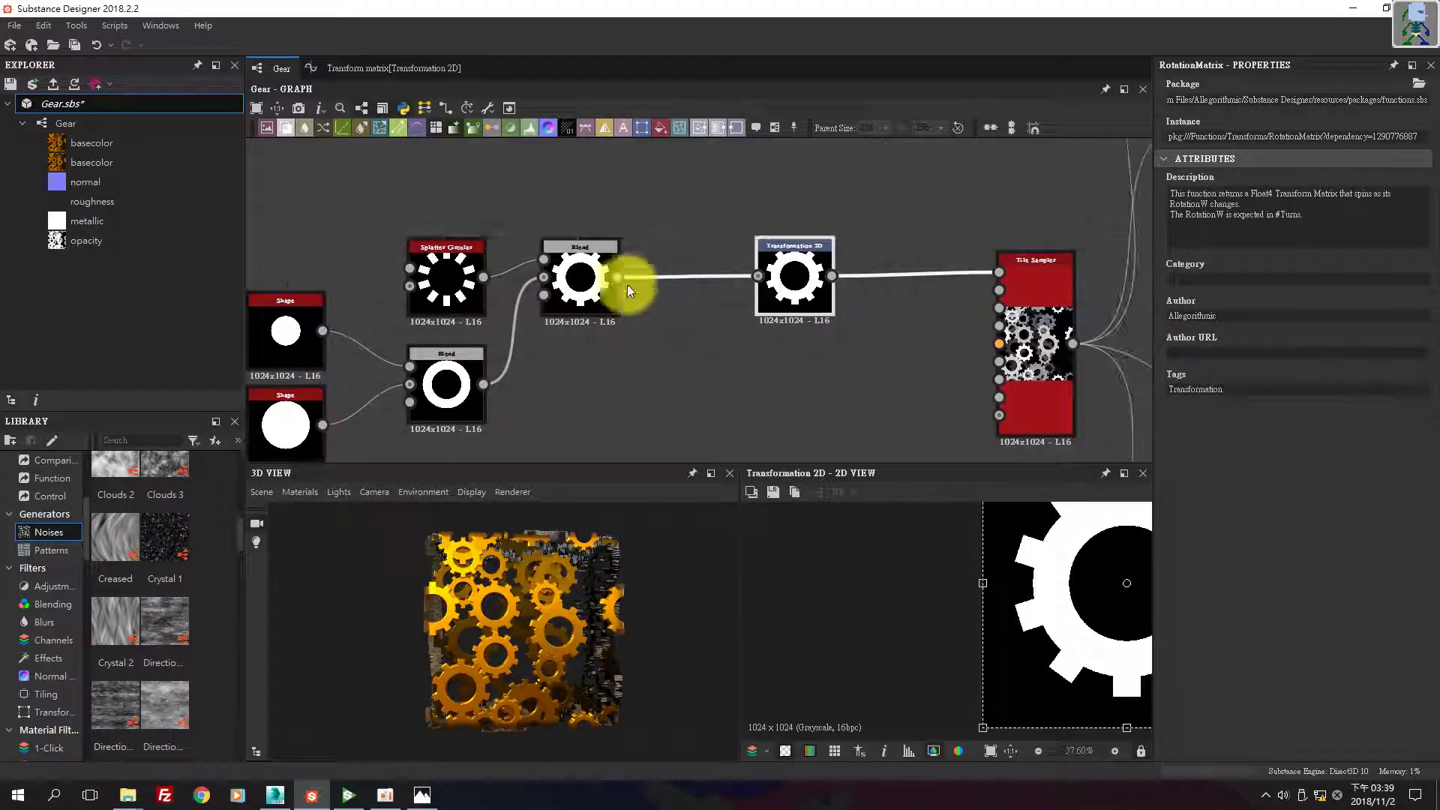
{"action": "left_click_drag", "start_coordinate": [798, 277], "coordinate": [803, 210]}
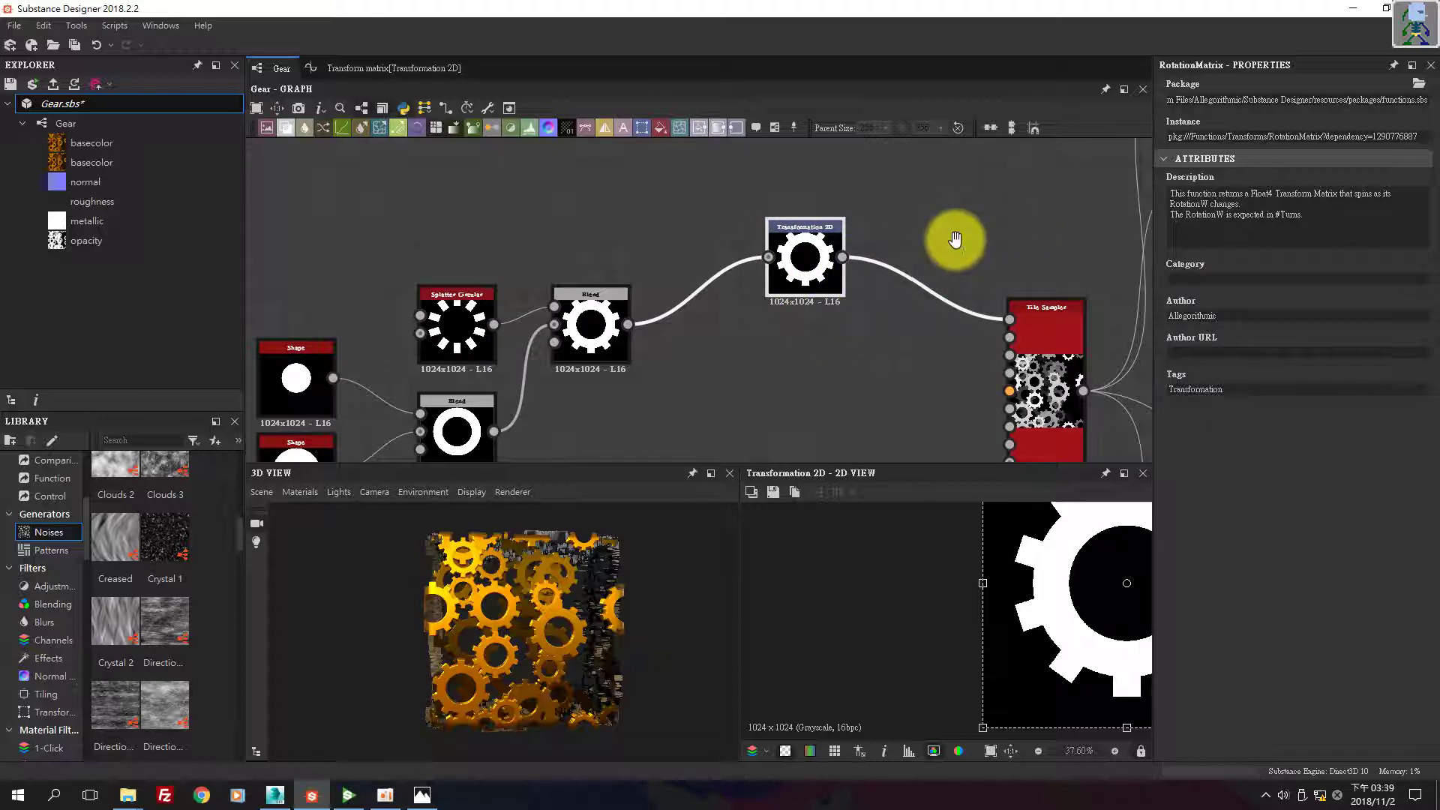
{"action": "middle_click_drag", "start_coordinate": [955, 240], "coordinate": [906, 219]}
{"action": "middle_click_drag", "start_coordinate": [687, 174], "coordinate": [728, 155]}
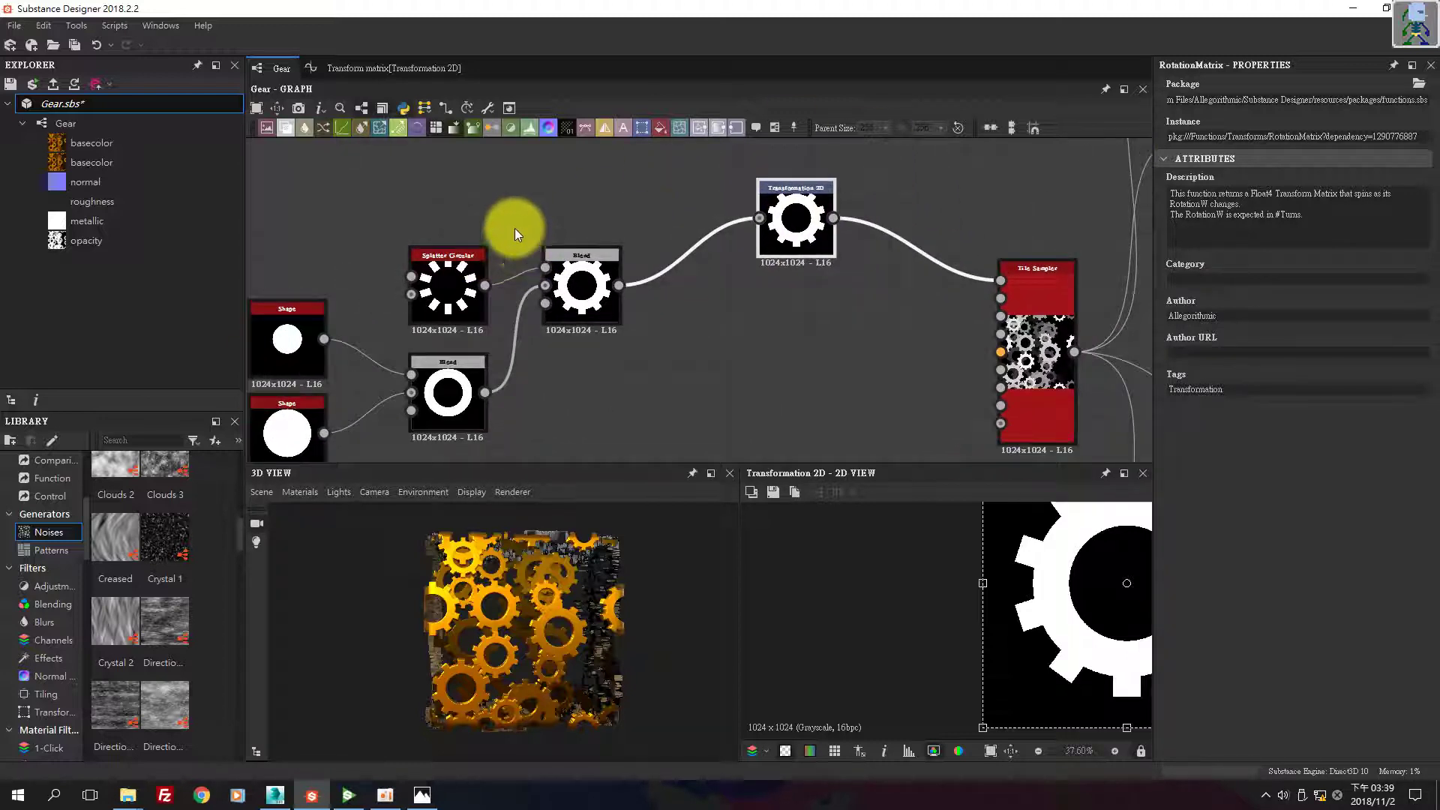
{"action": "middle_click_drag", "start_coordinate": [515, 228], "coordinate": [542, 246]}
Save Gear.sbs and open the Gear graph's context menu.
{"action": "left_click", "coordinate": [15, 92]}
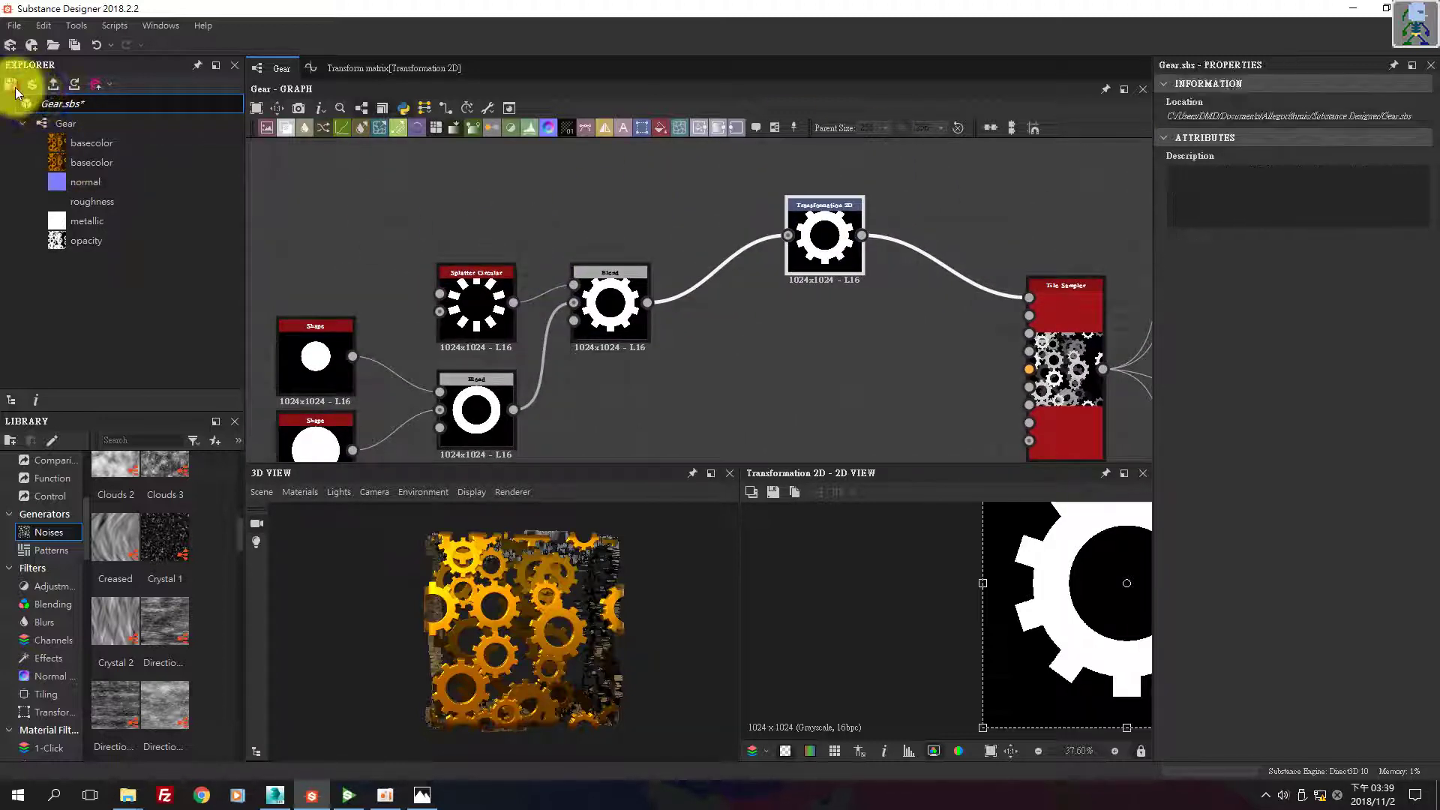
{"action": "left_click", "coordinate": [66, 122]}
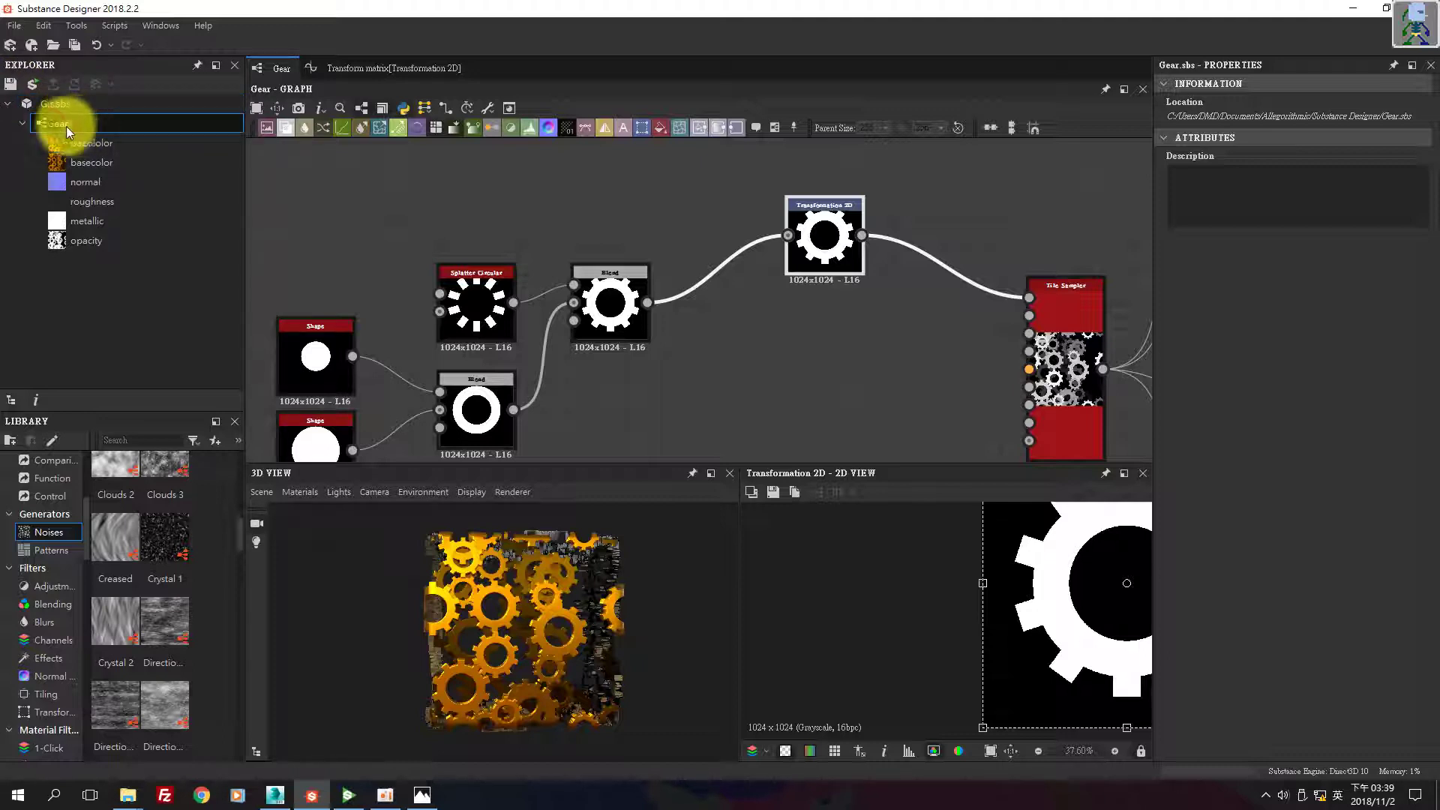
{"action": "right_click", "coordinate": [76, 129]}
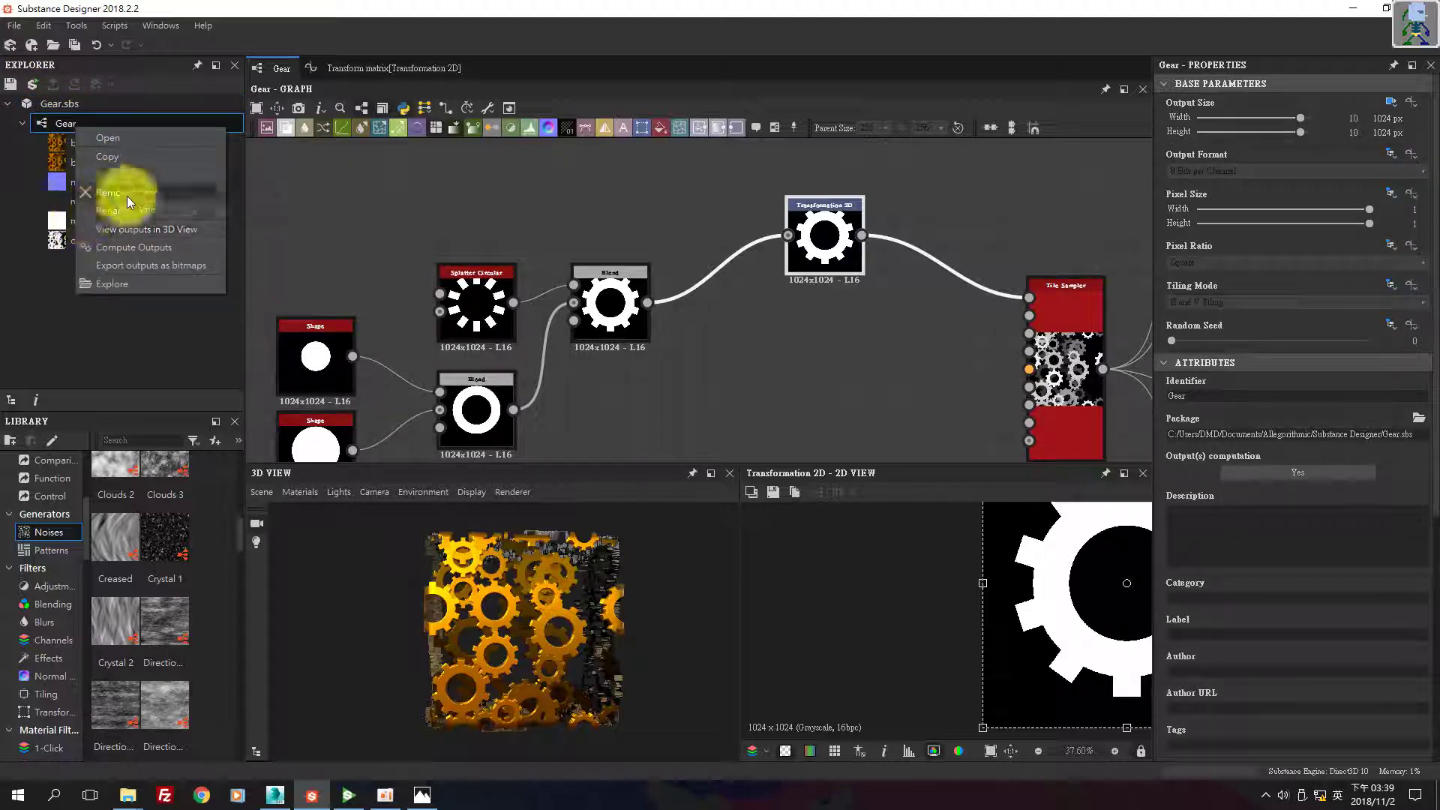
Reopen the Gear graph's context menu and choose Export outputs as bitmaps.
{"action": "left_click", "coordinate": [600, 215]}
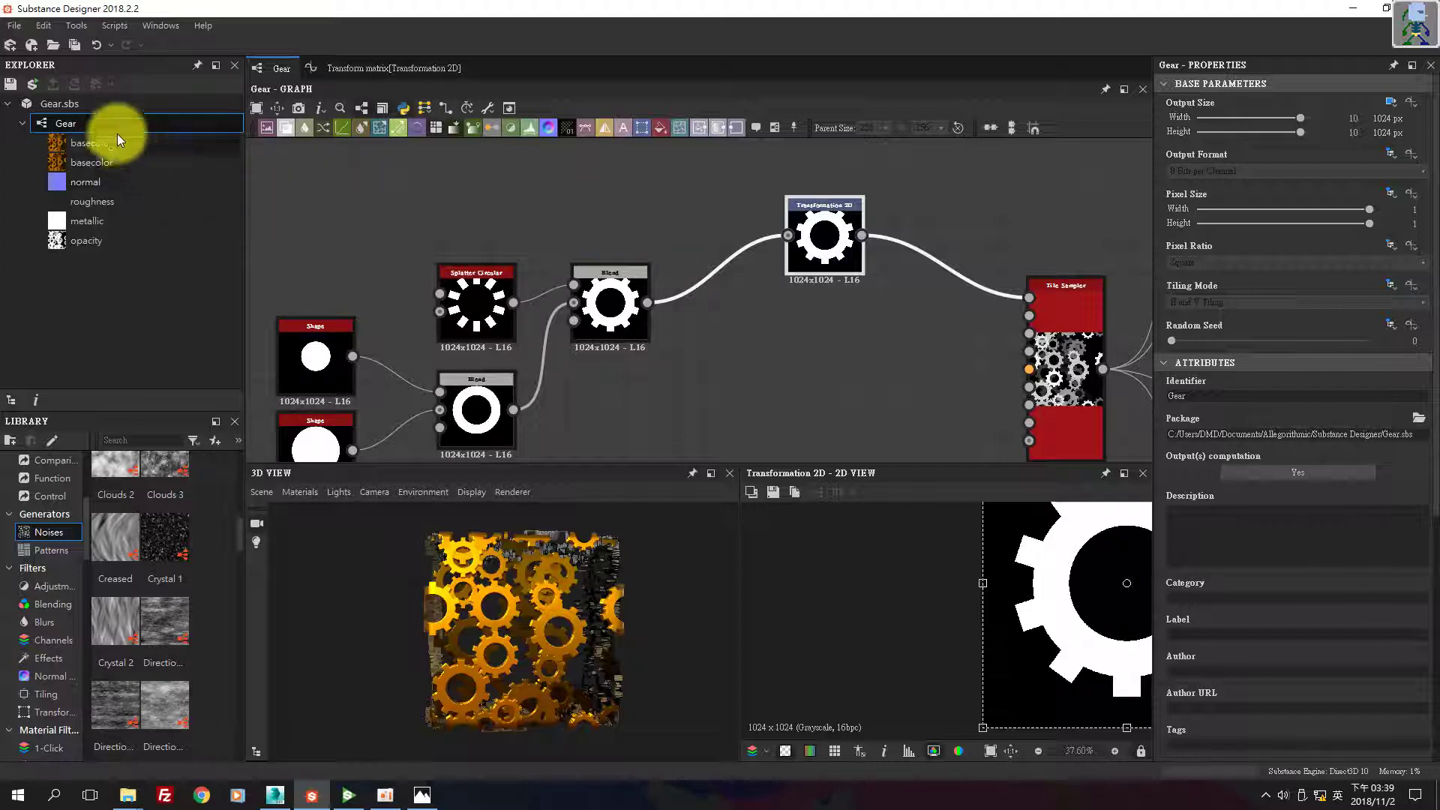
{"action": "right_click", "coordinate": [75, 123]}
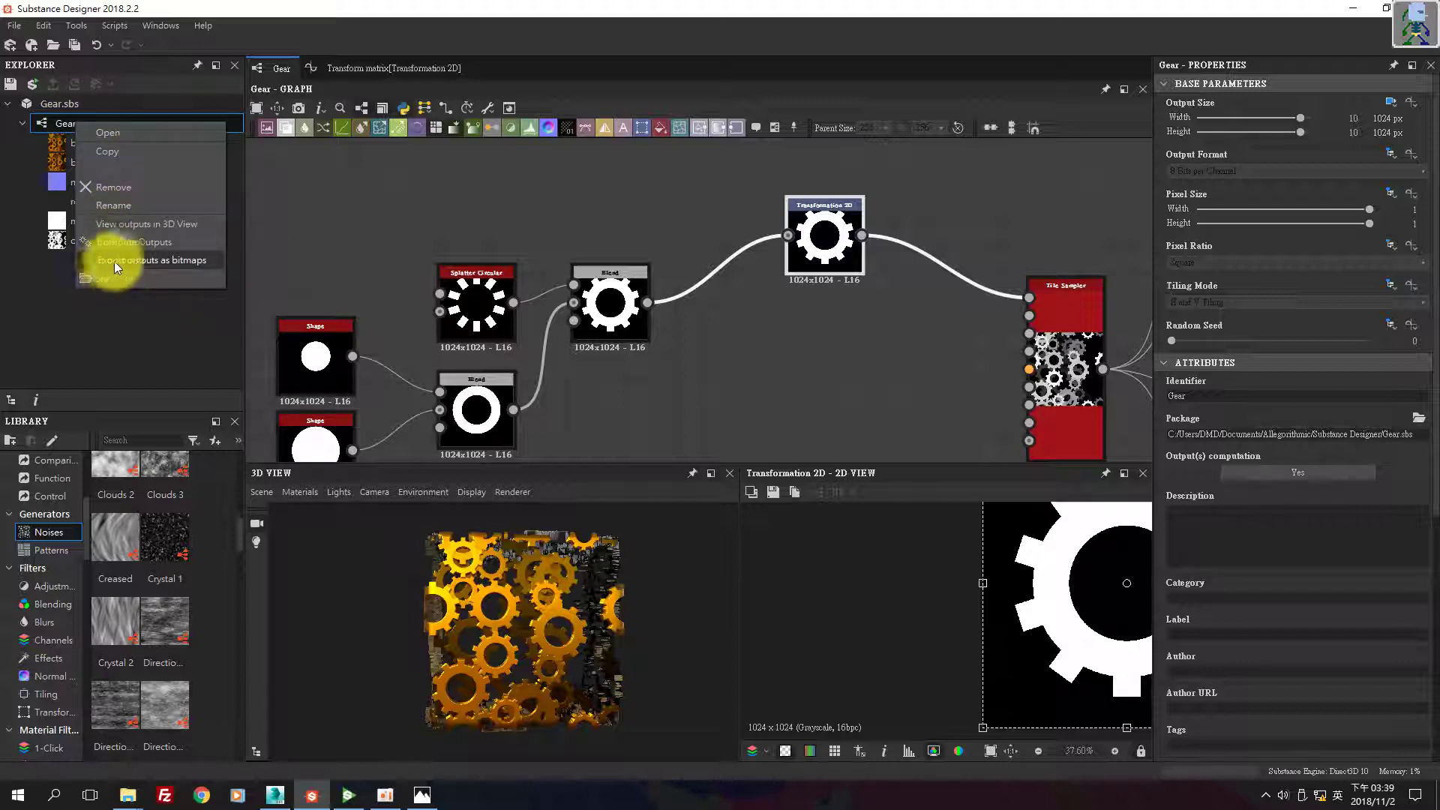
{"action": "left_click", "coordinate": [187, 261]}
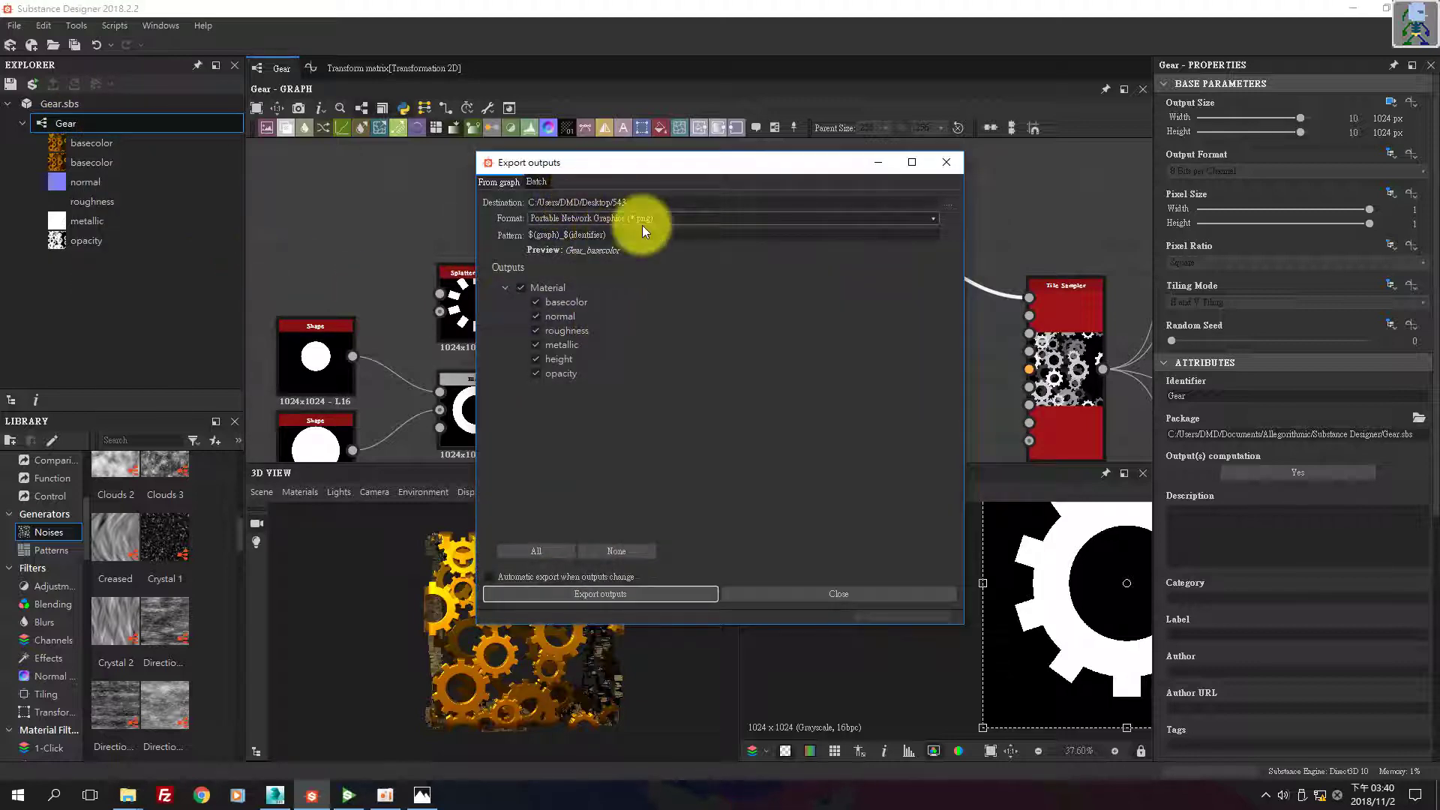